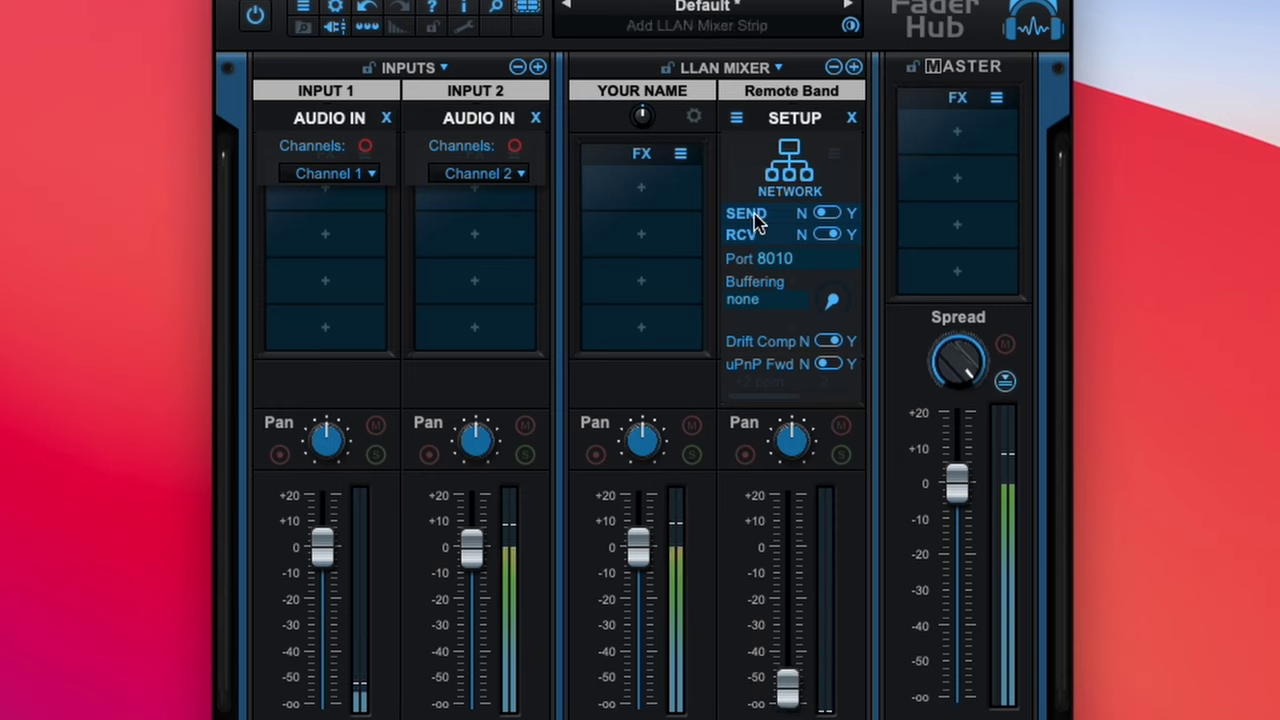
# Enable sending on the Remote Band network strip and set its destination IP to 192.168.2.1.
pyautogui.click(835, 218)
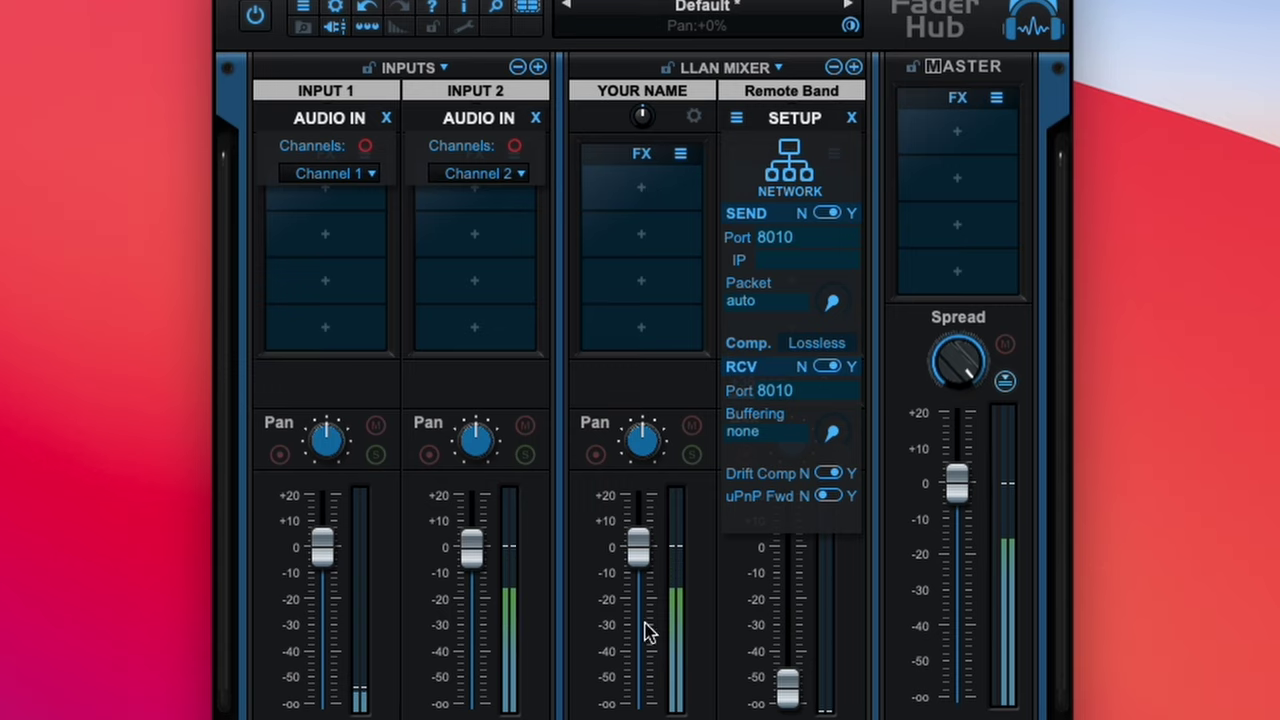
pyautogui.moveTo(638, 548)
pyautogui.mouseDown()
pyautogui.moveTo(623, 694)
pyautogui.moveTo(650, 563)
pyautogui.mouseUp()
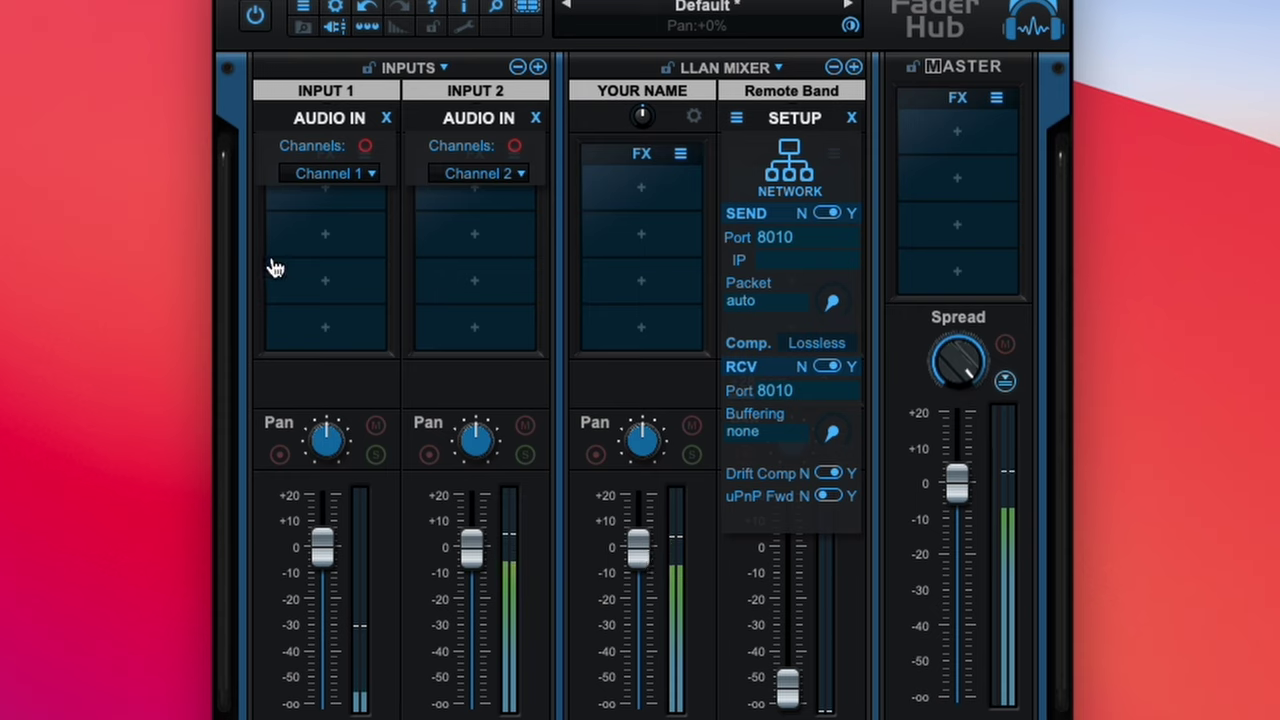
pyautogui.moveTo(630, 540)
pyautogui.mouseDown()
pyautogui.moveTo(646, 629)
pyautogui.moveTo(648, 548)
pyautogui.mouseUp()
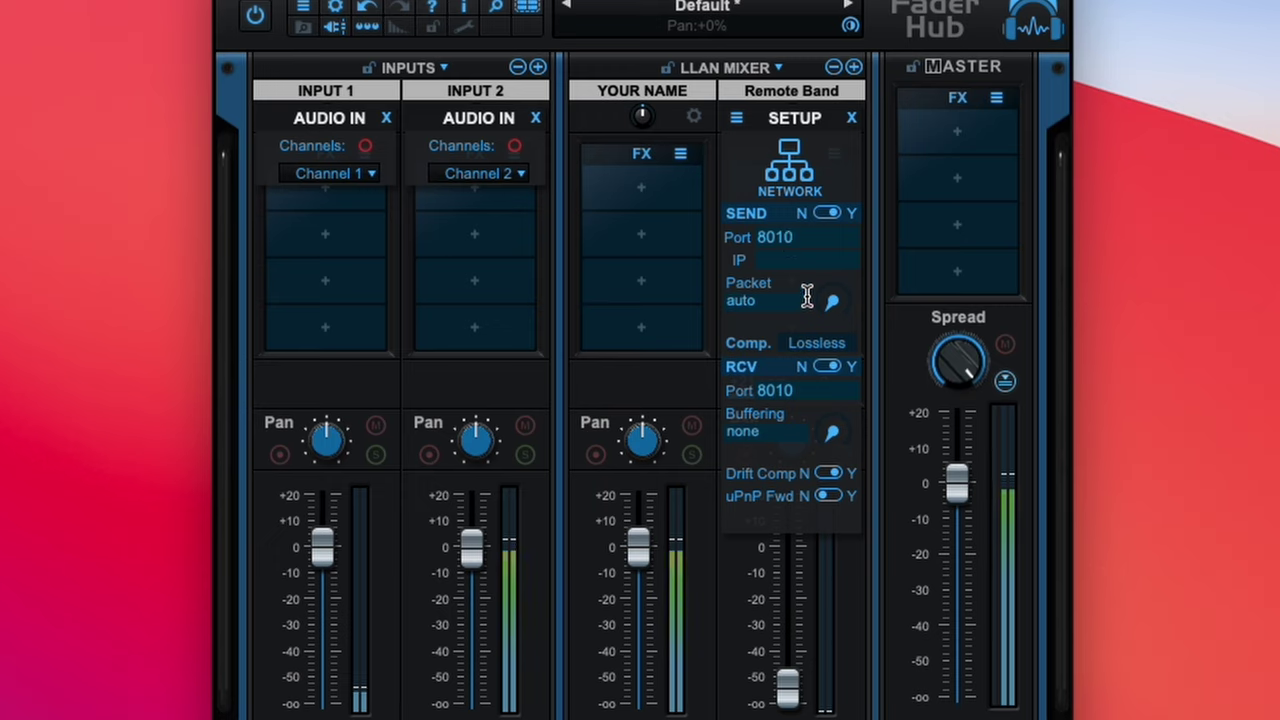
pyautogui.click(835, 259)
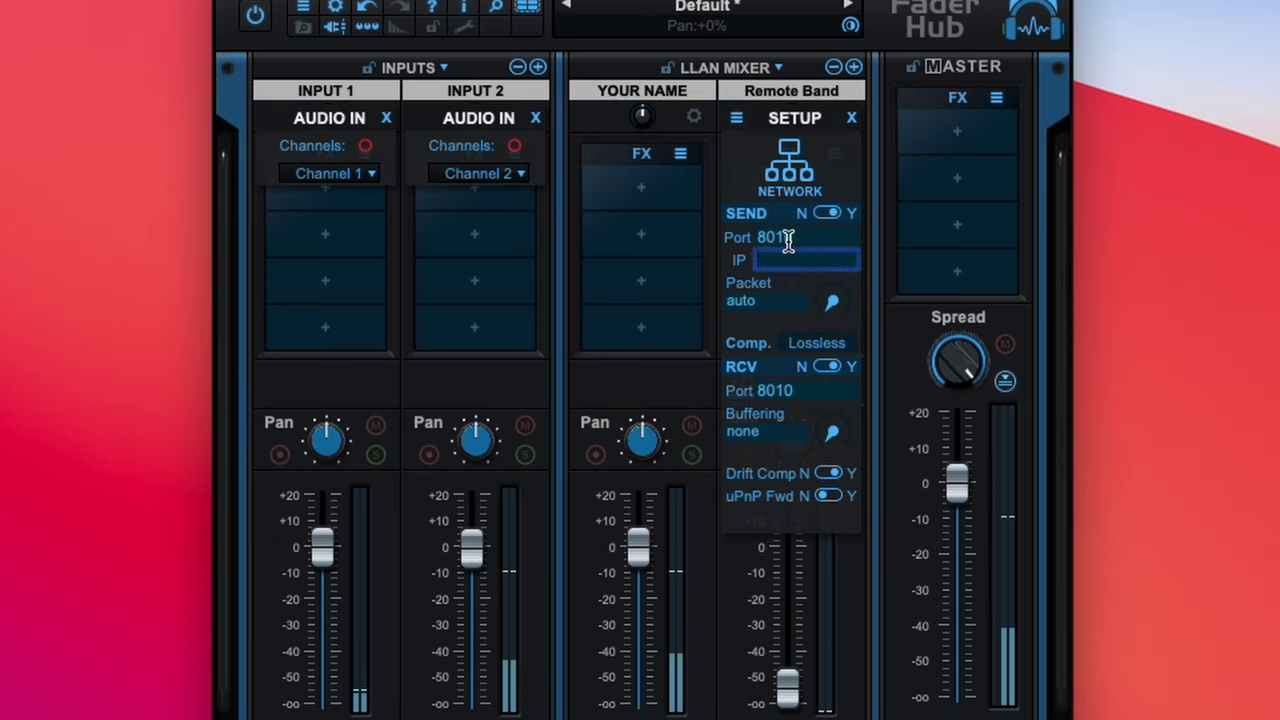
pyautogui.write('192.168.2.1')
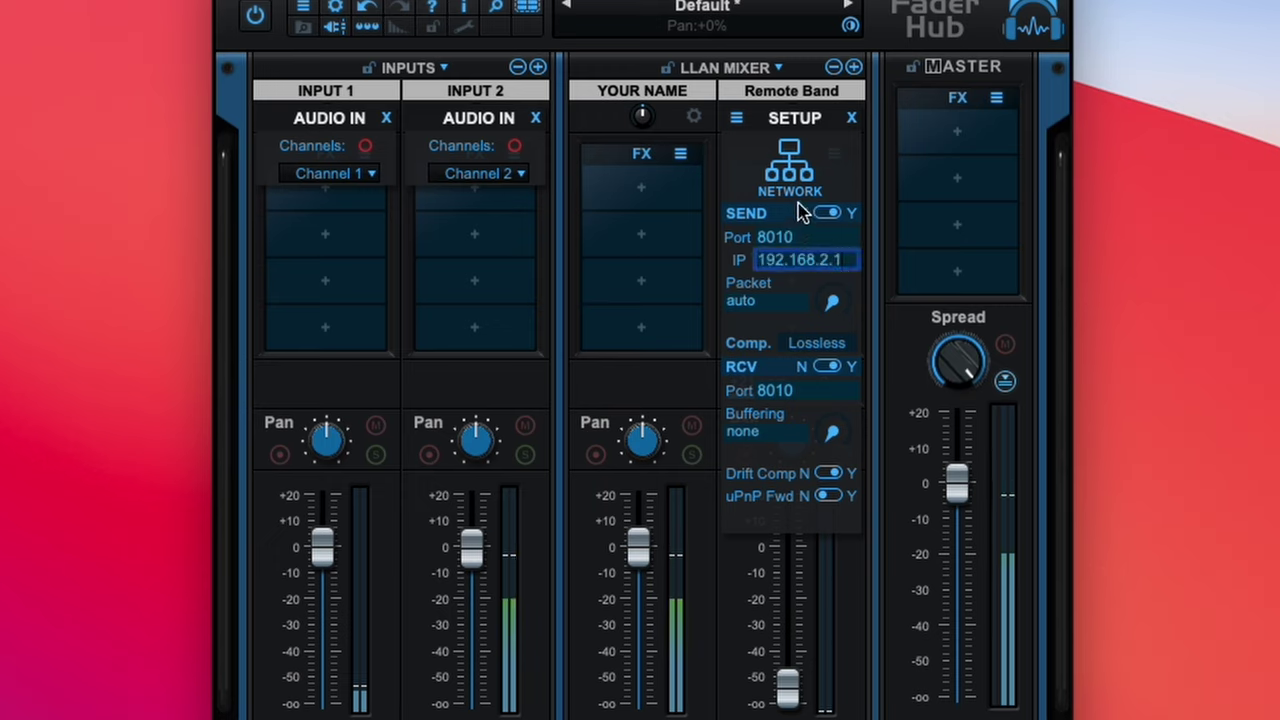
pyautogui.press('Return')
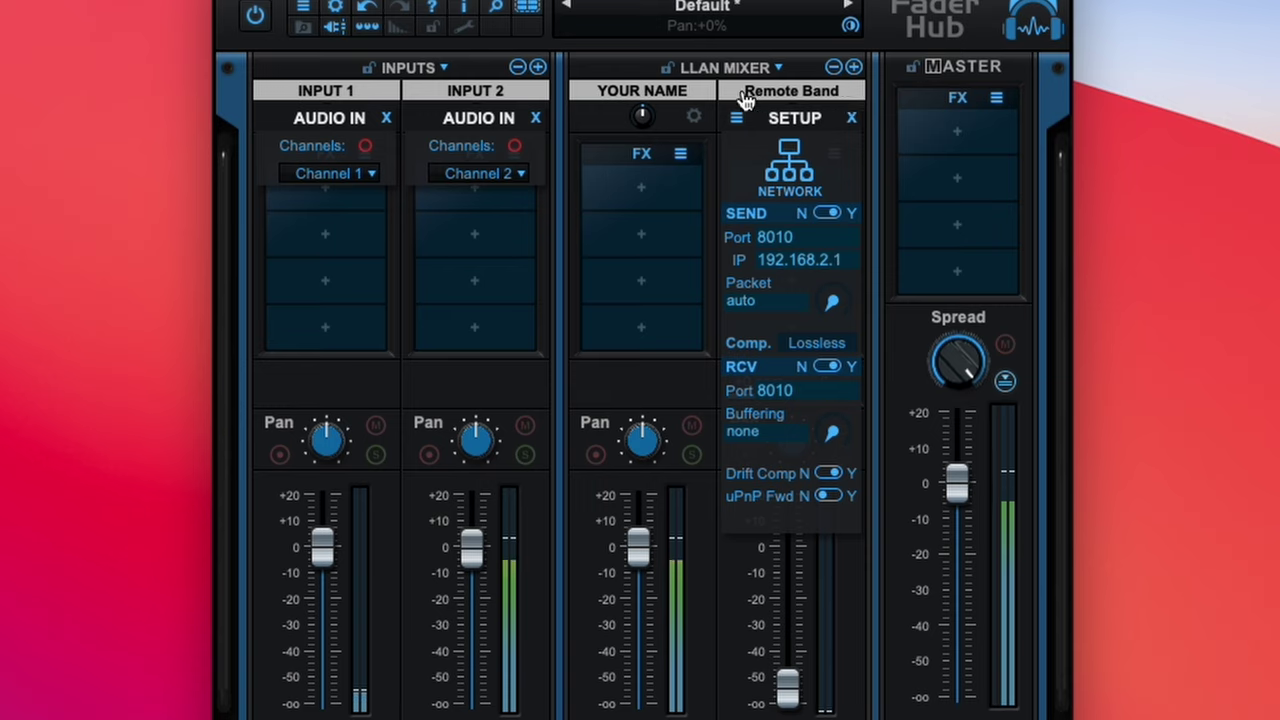
# Replace the placeholder nickname on the local LLAN Mixer strip with the performer's first name.
pyautogui.click(665, 100)
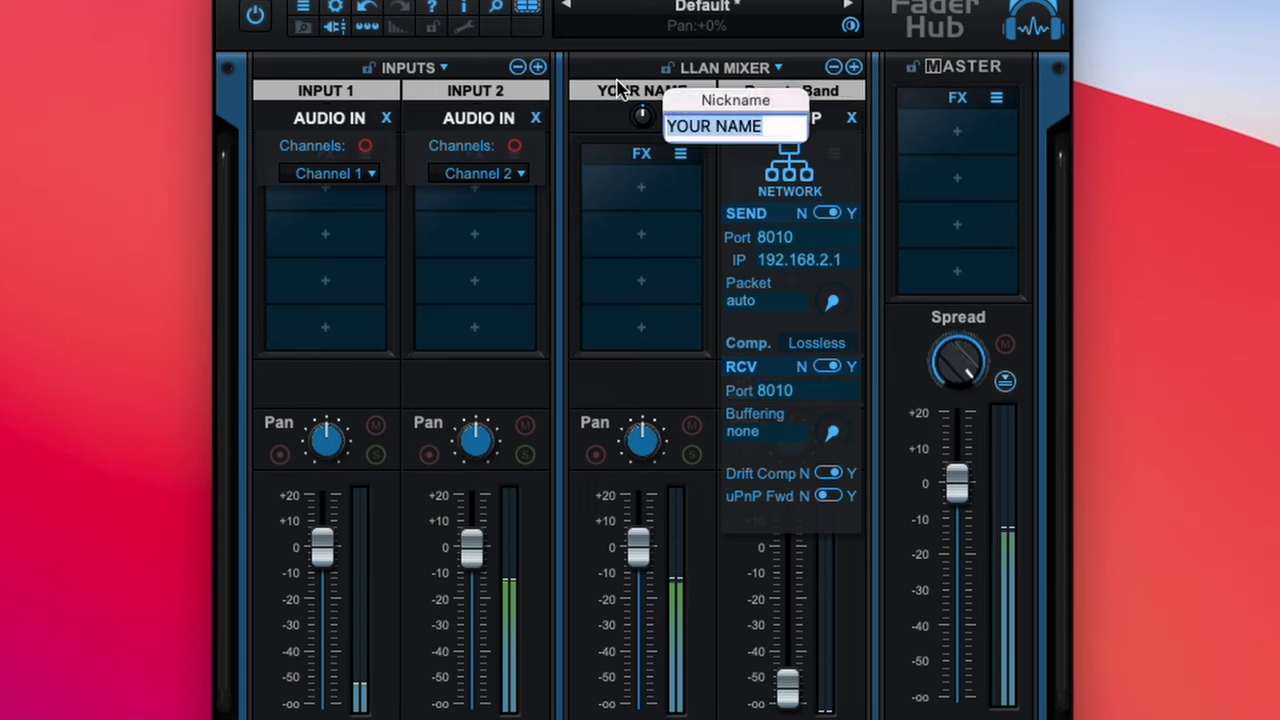
pyautogui.write('Ilya')
pyautogui.press('Return')
# Try different fader levels on the Remote Band strip, turn off its sending, and lower its fader to about -54 dB.
pyautogui.moveTo(788, 686); pyautogui.dragTo(789, 566)
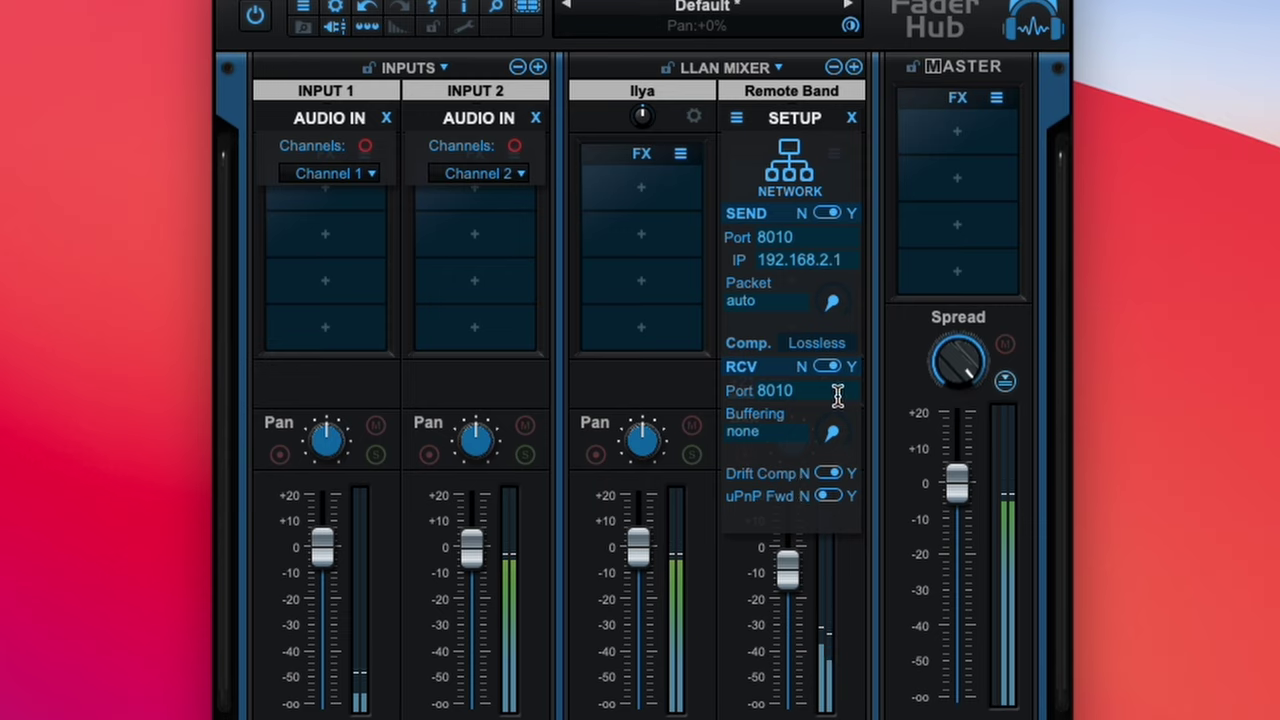
pyautogui.moveTo(789, 566); pyautogui.dragTo(789, 611)
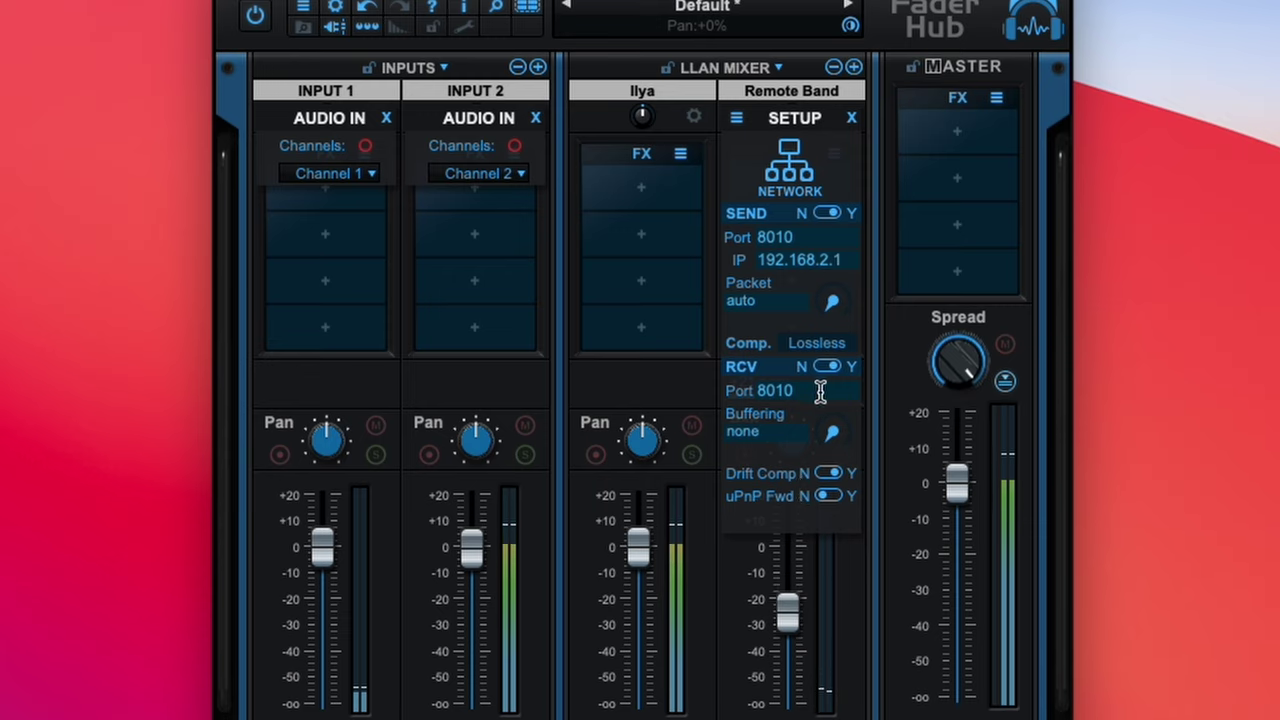
pyautogui.click(829, 214)
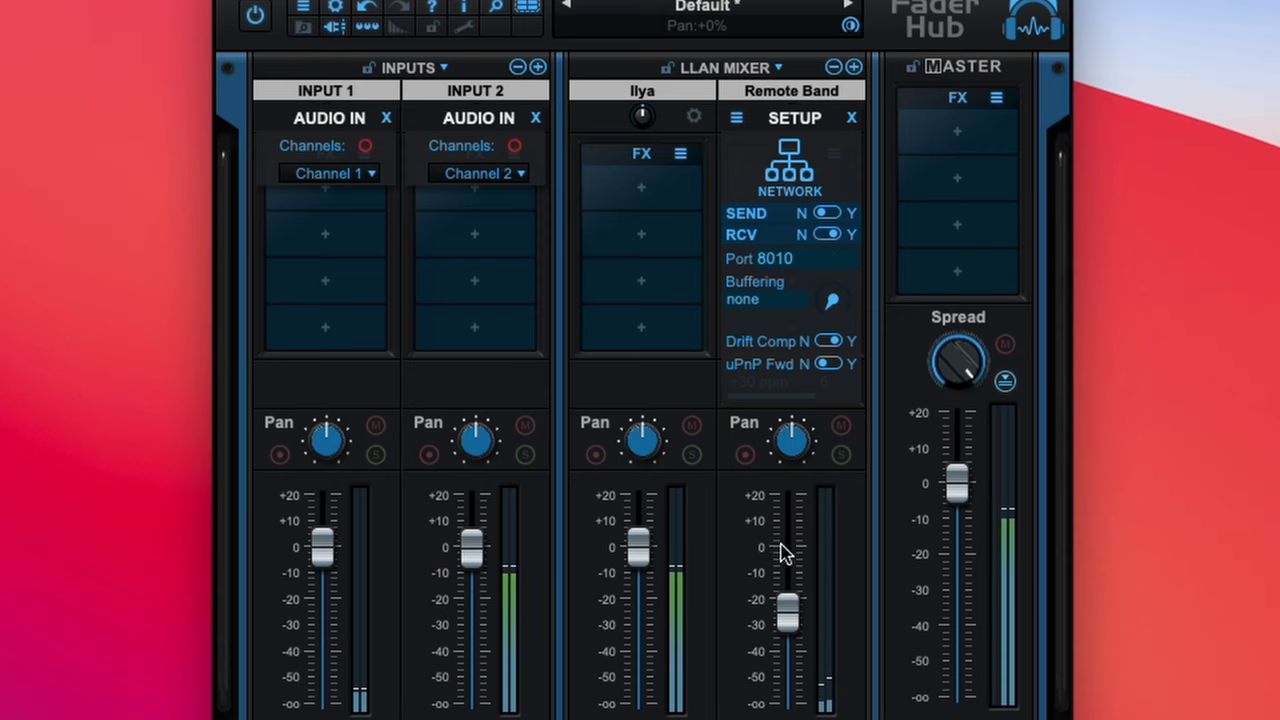
pyautogui.moveTo(788, 612); pyautogui.dragTo(790, 688)
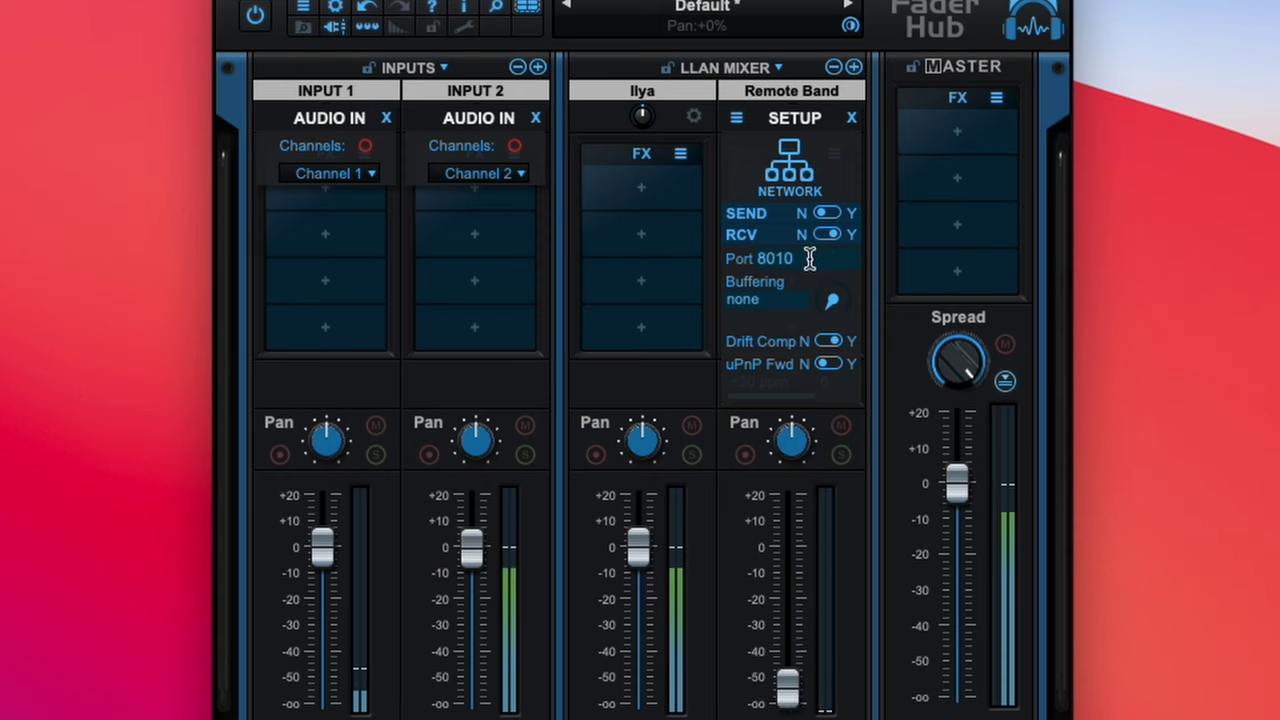
# Set the Remote Band strip's receive buffering to 512 samples.
pyautogui.click(834, 307)
pyautogui.click(828, 310)
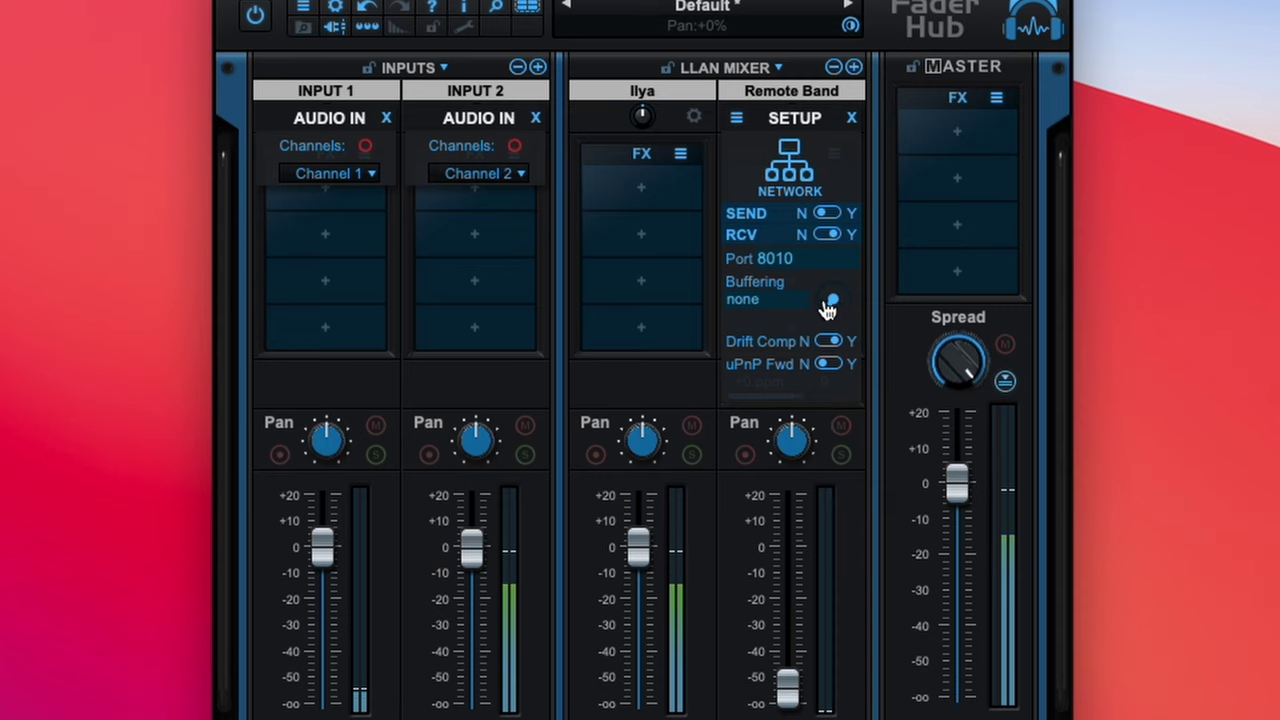
pyautogui.scroll(5, 829, 308)
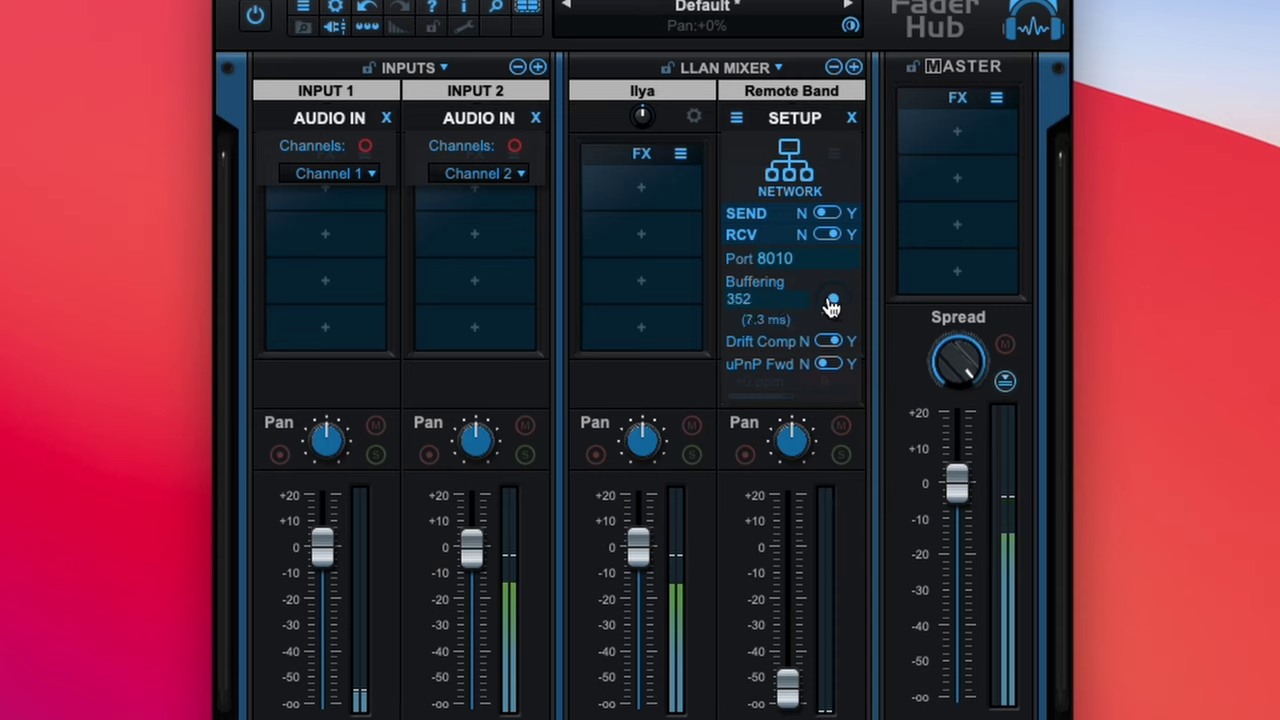
pyautogui.scroll(-2, 831, 307)
pyautogui.scroll(9, 839, 314)
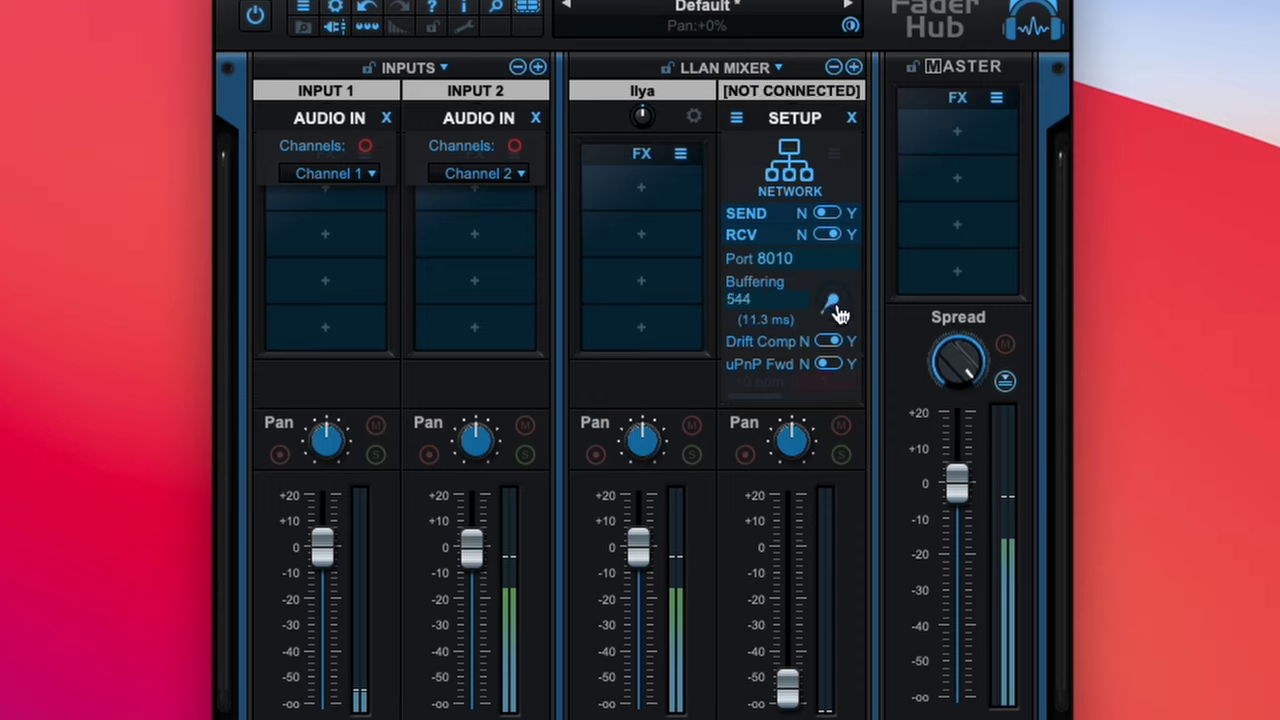
pyautogui.scroll(-1, 835, 312)
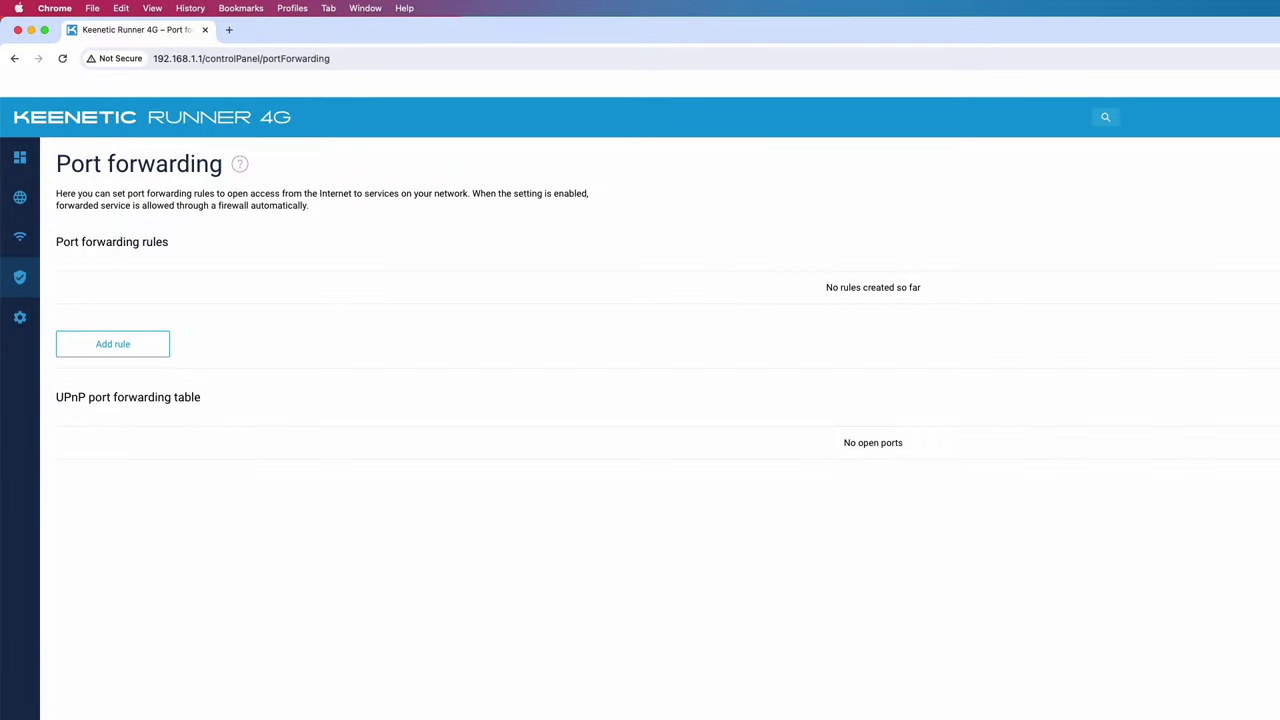
# Switch to Blue Cat's Fader Hub from the router's port forwarding page and enable uPnP forwarding on the Remote Band strip.
pyautogui.press('super+Tab')
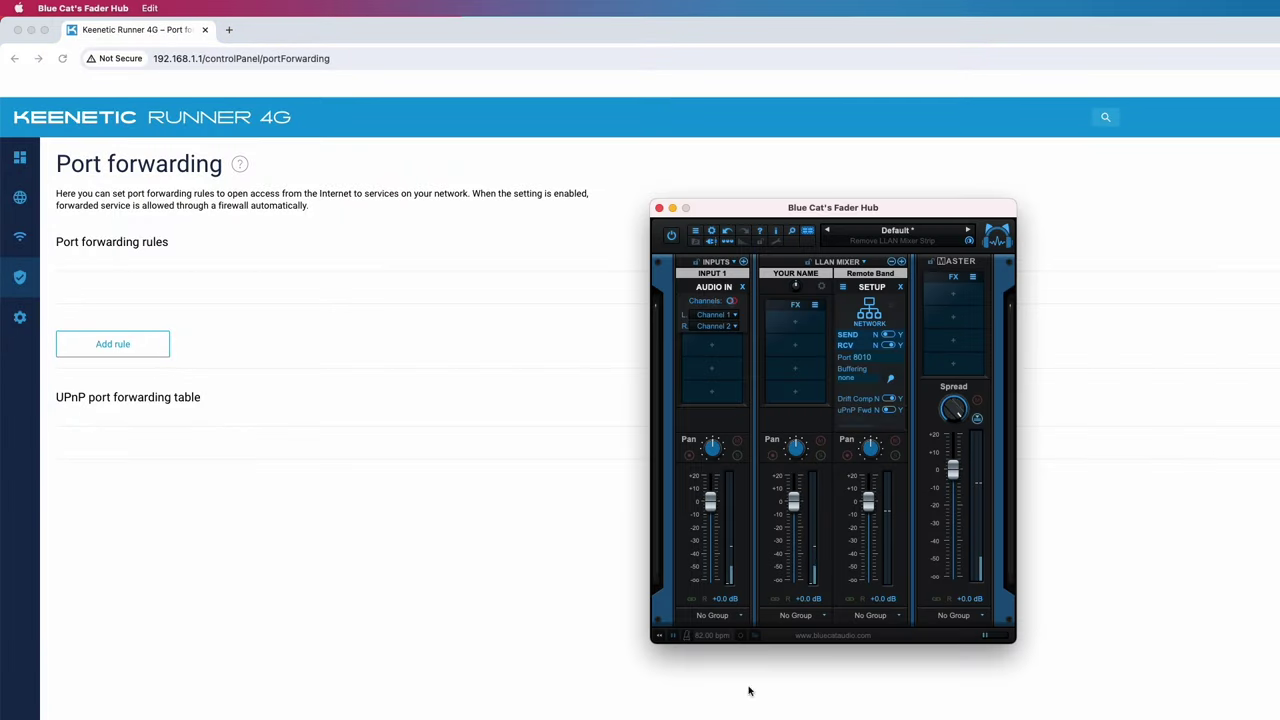
pyautogui.click(890, 411)
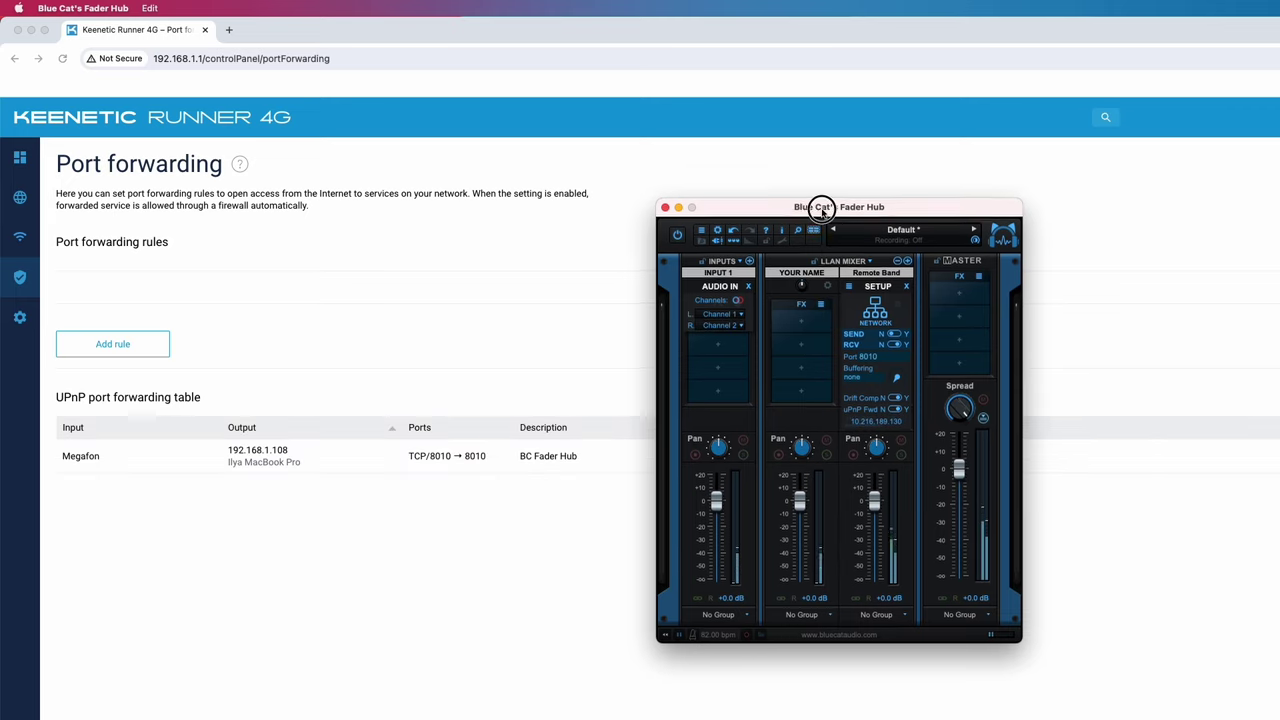
pyautogui.moveTo(820, 208); pyautogui.dragTo(893, 207)
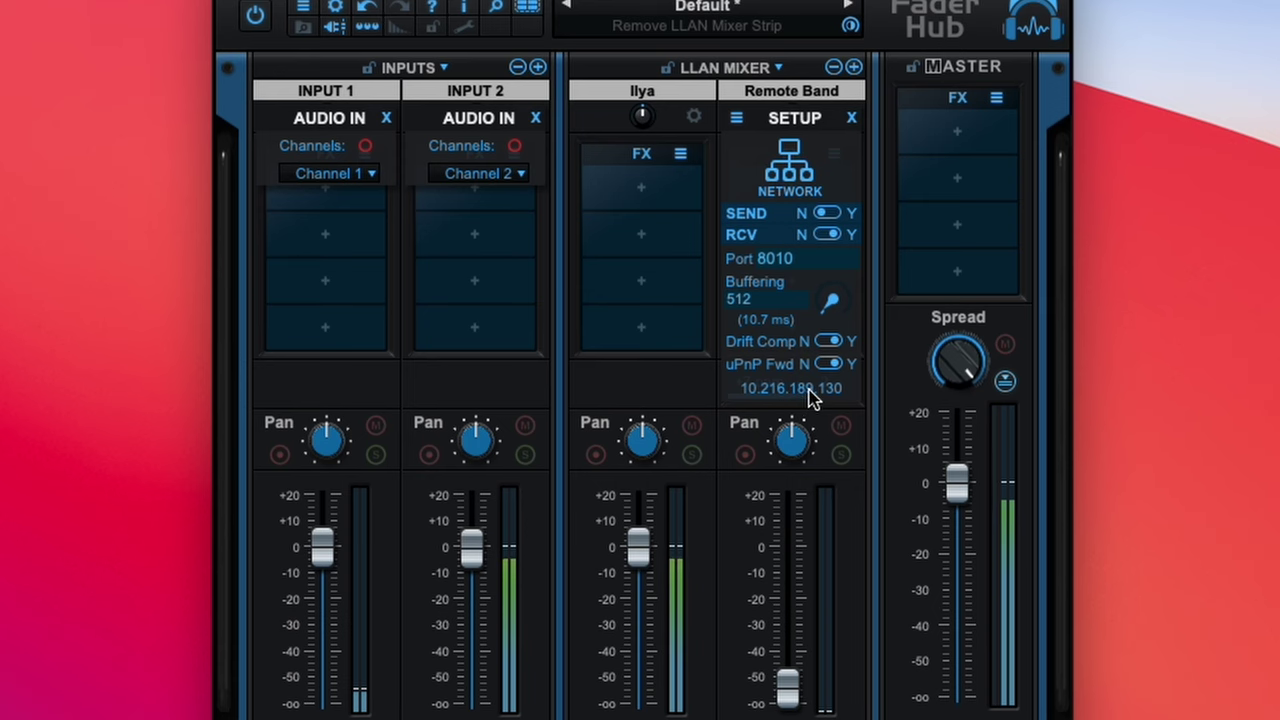
pyautogui.moveTo(811, 397)
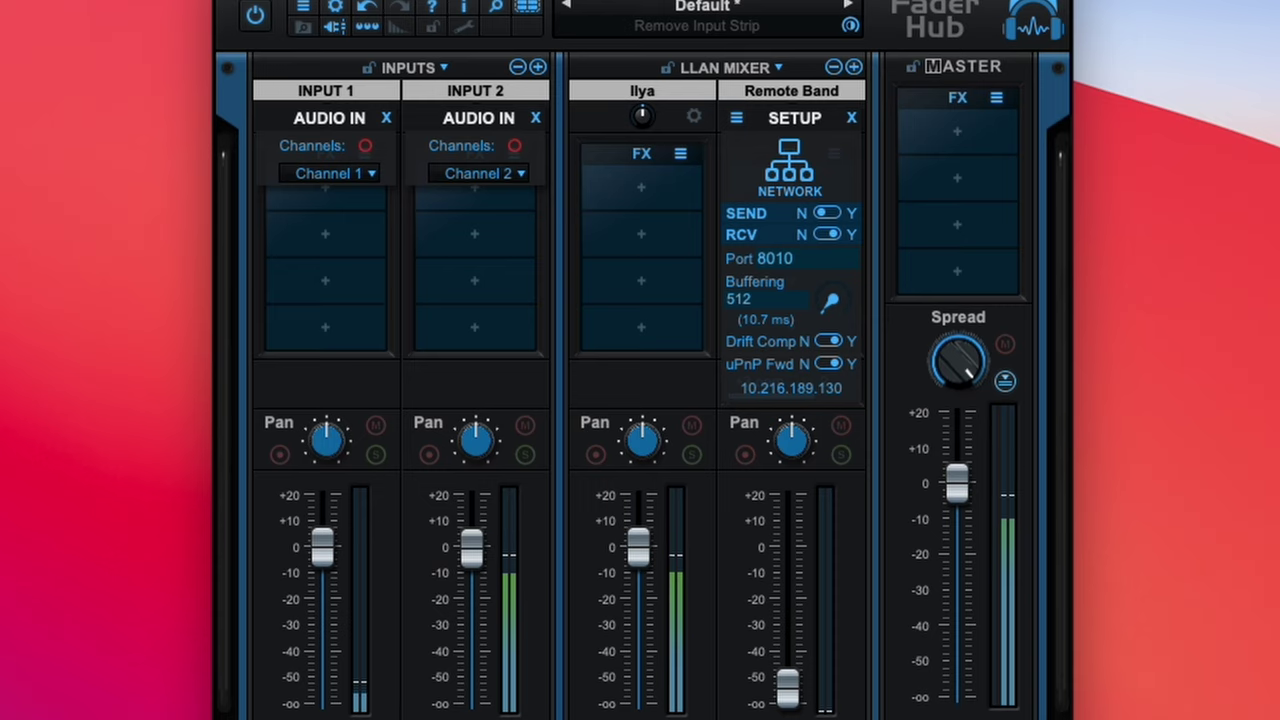
# Turn receiving off and sending on for the remote strip, with 192.168.2.1 as the destination IP.
pyautogui.click(827, 236)
pyautogui.click(826, 214)
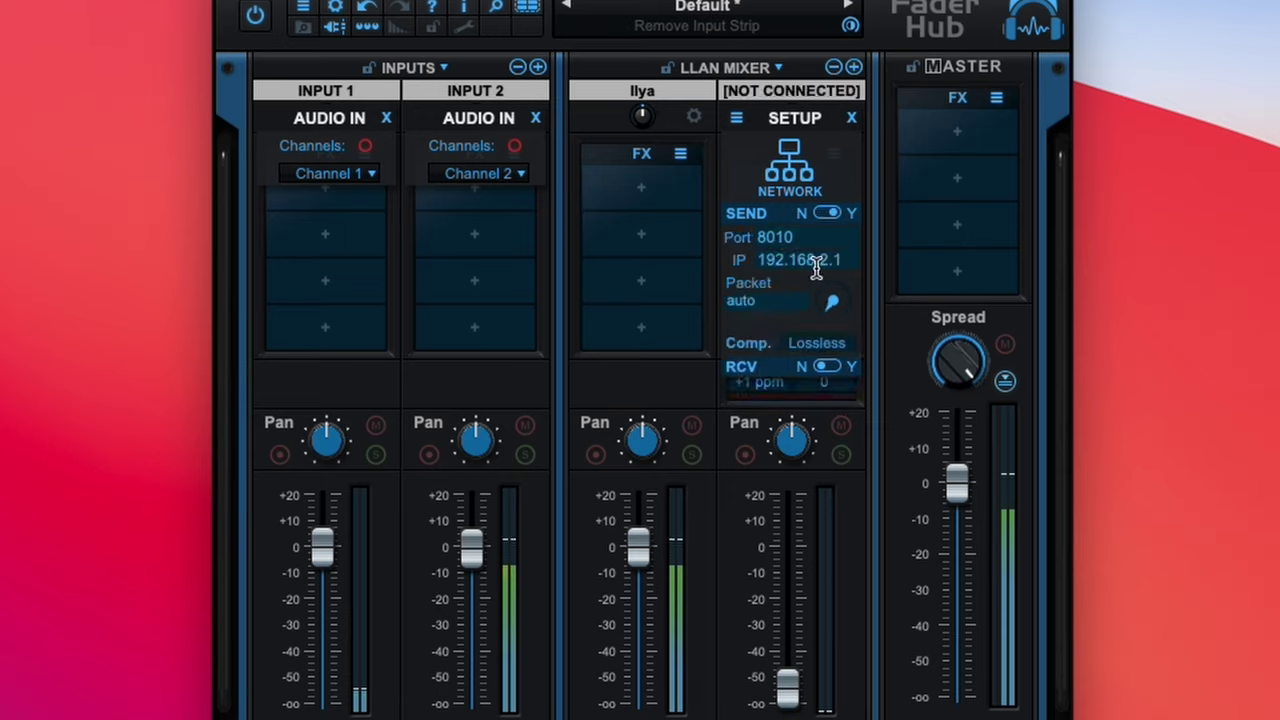
pyautogui.click(827, 367)
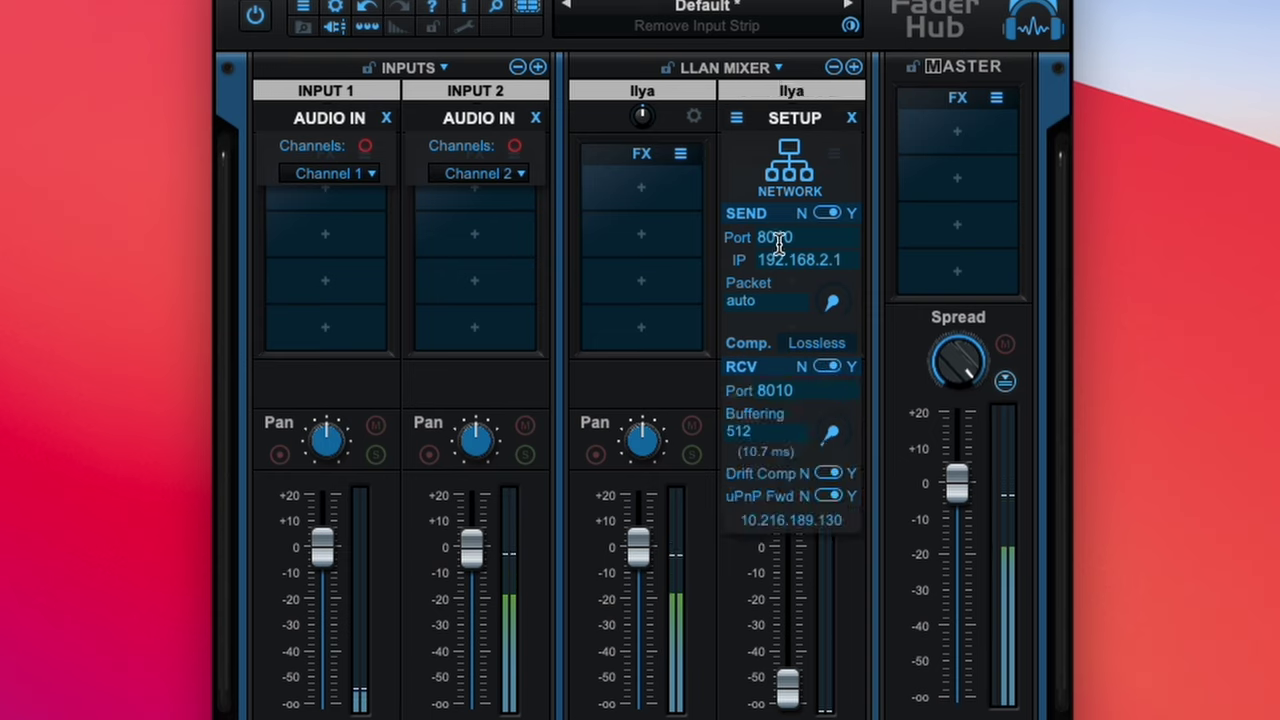
pyautogui.click(828, 367)
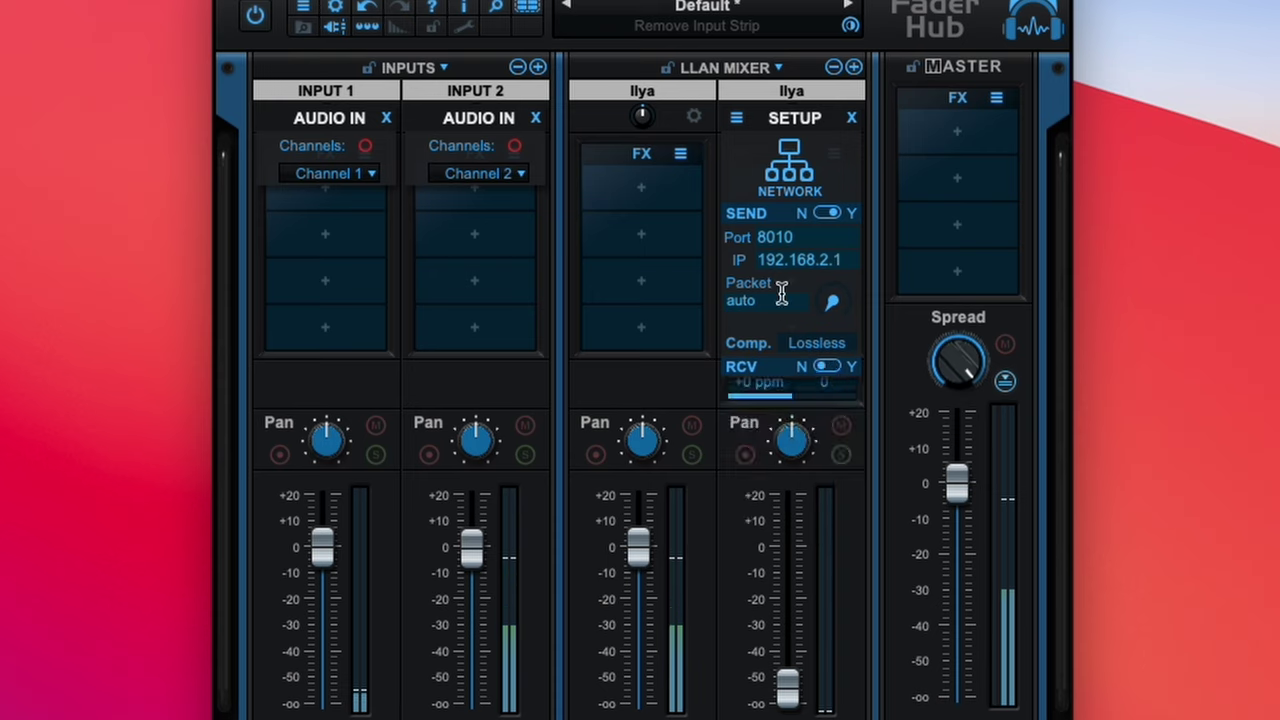
pyautogui.doubleClick(836, 260)
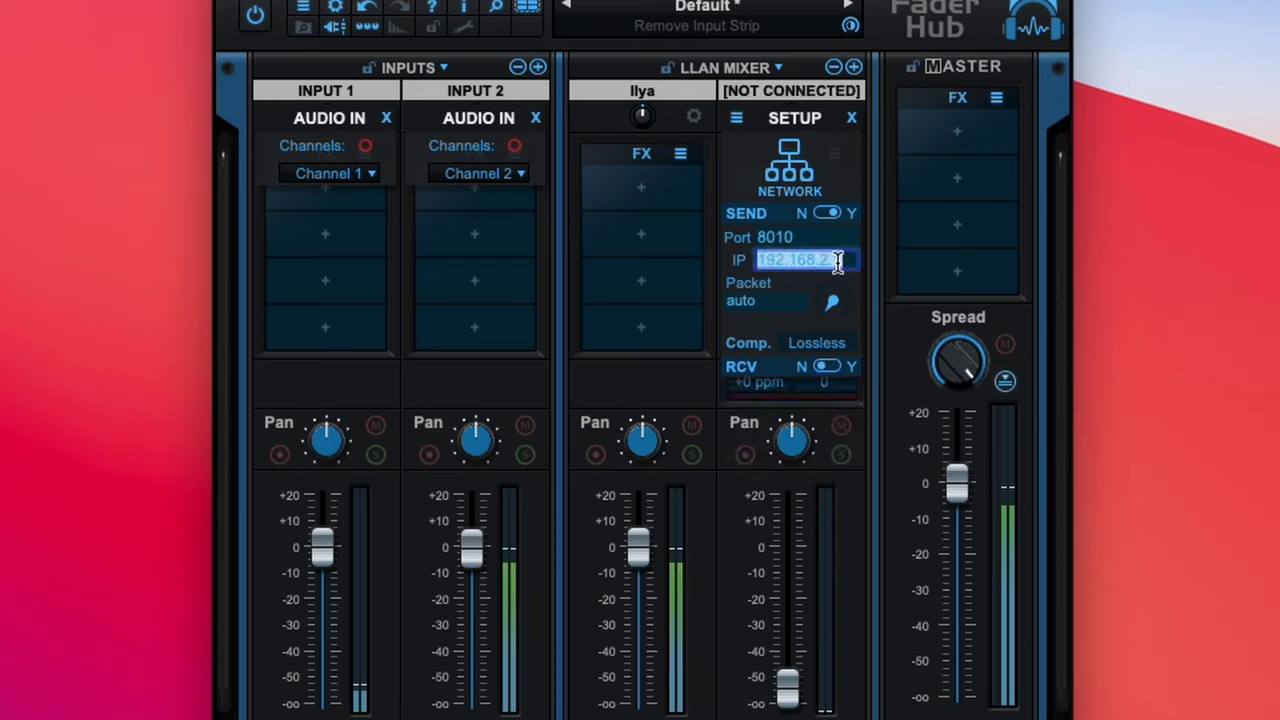
pyautogui.click(830, 260)
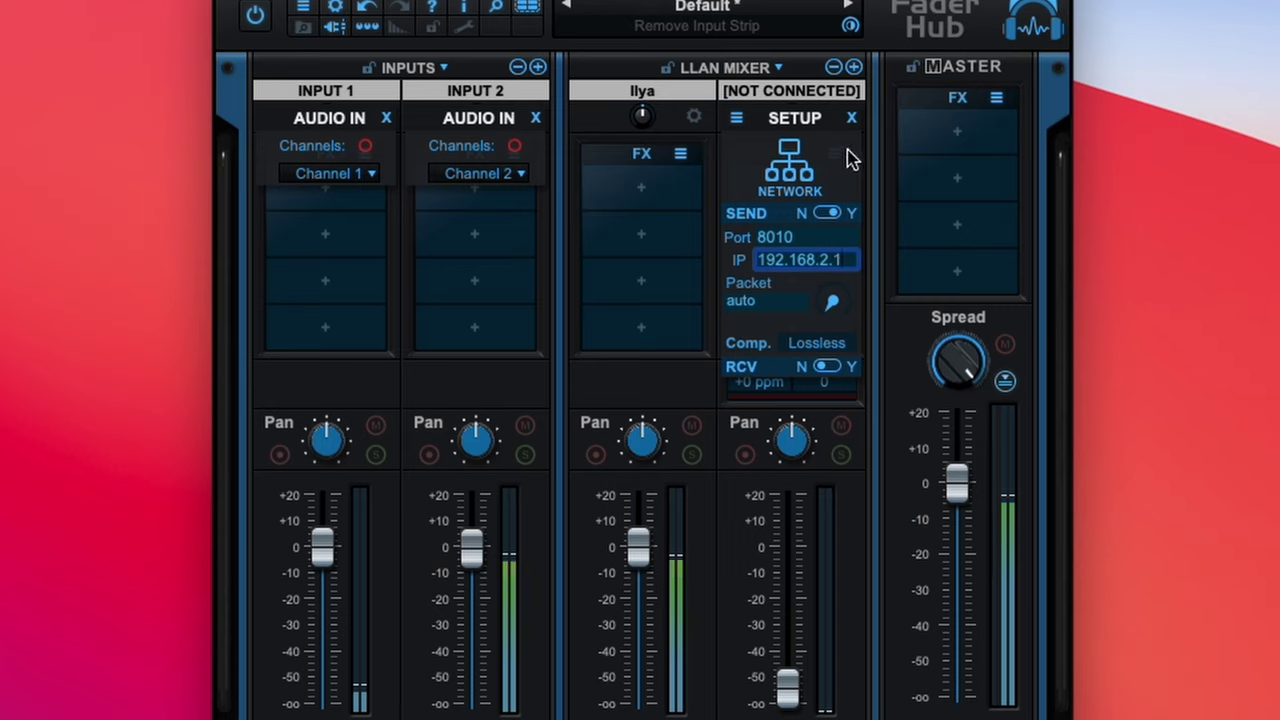
pyautogui.press('Return')
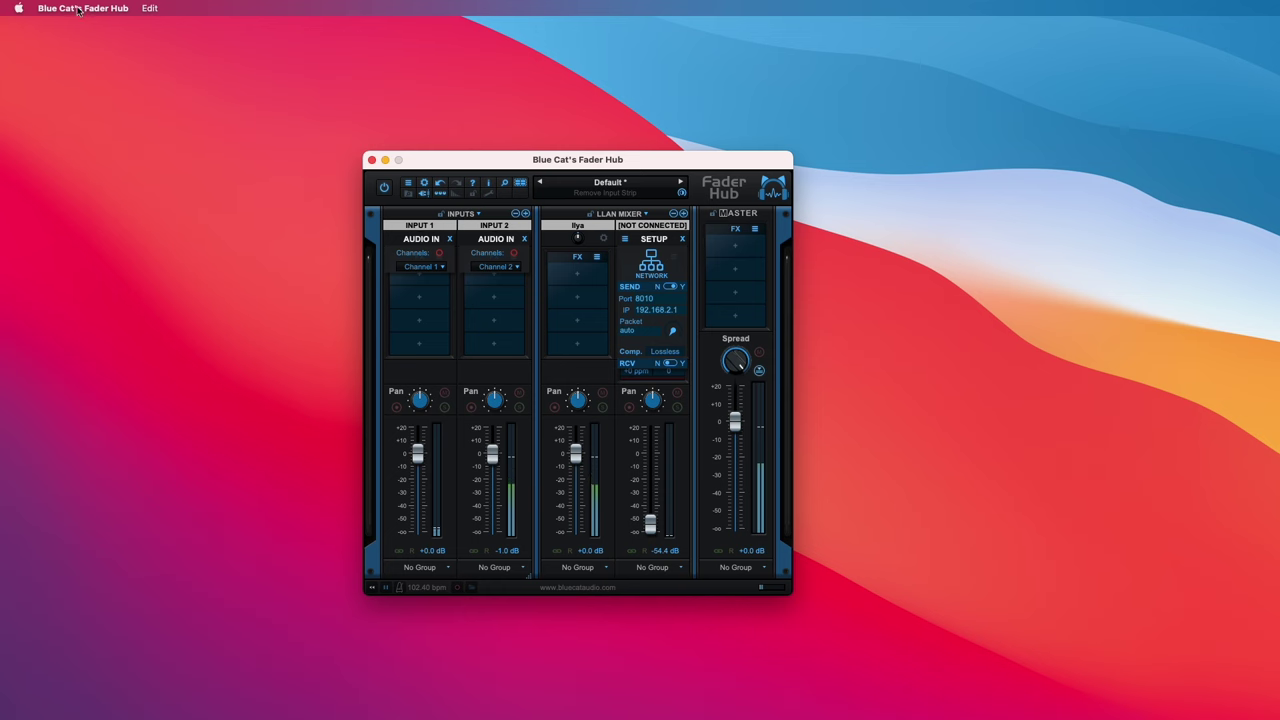
# Open the audio preferences, check the buffer size setting, and close them.
pyautogui.click(83, 8)
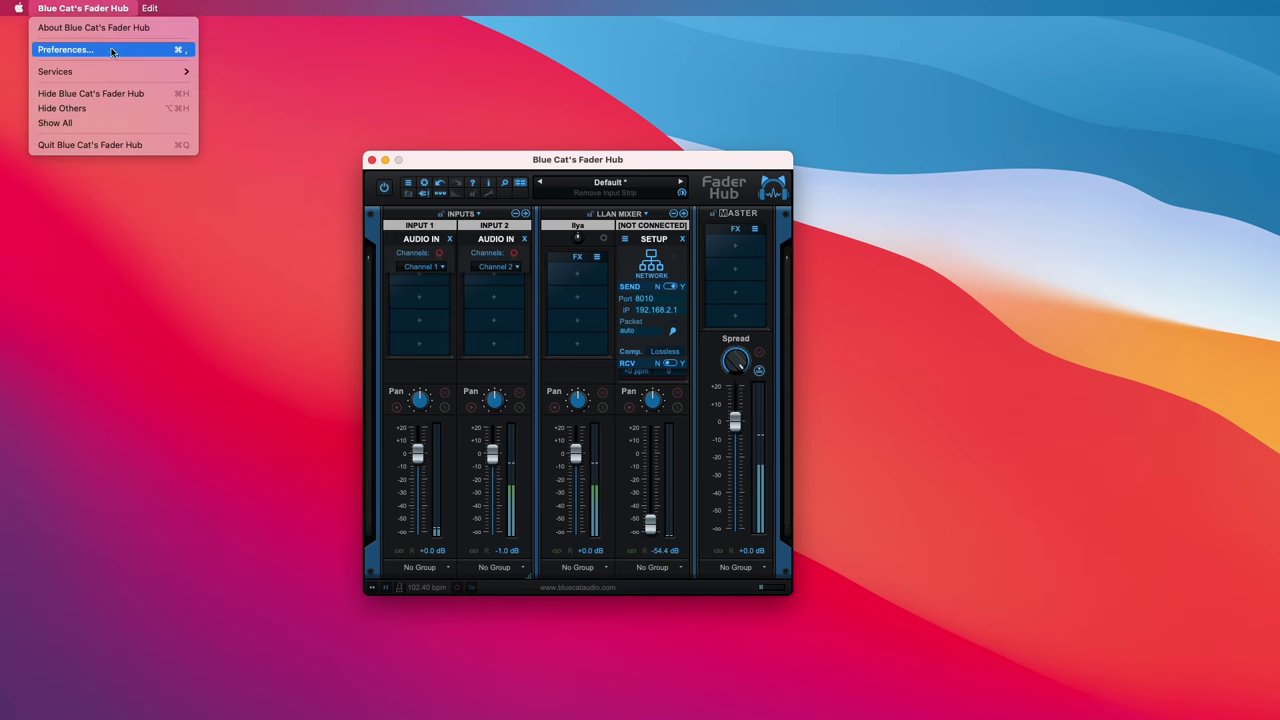
pyautogui.click(107, 51)
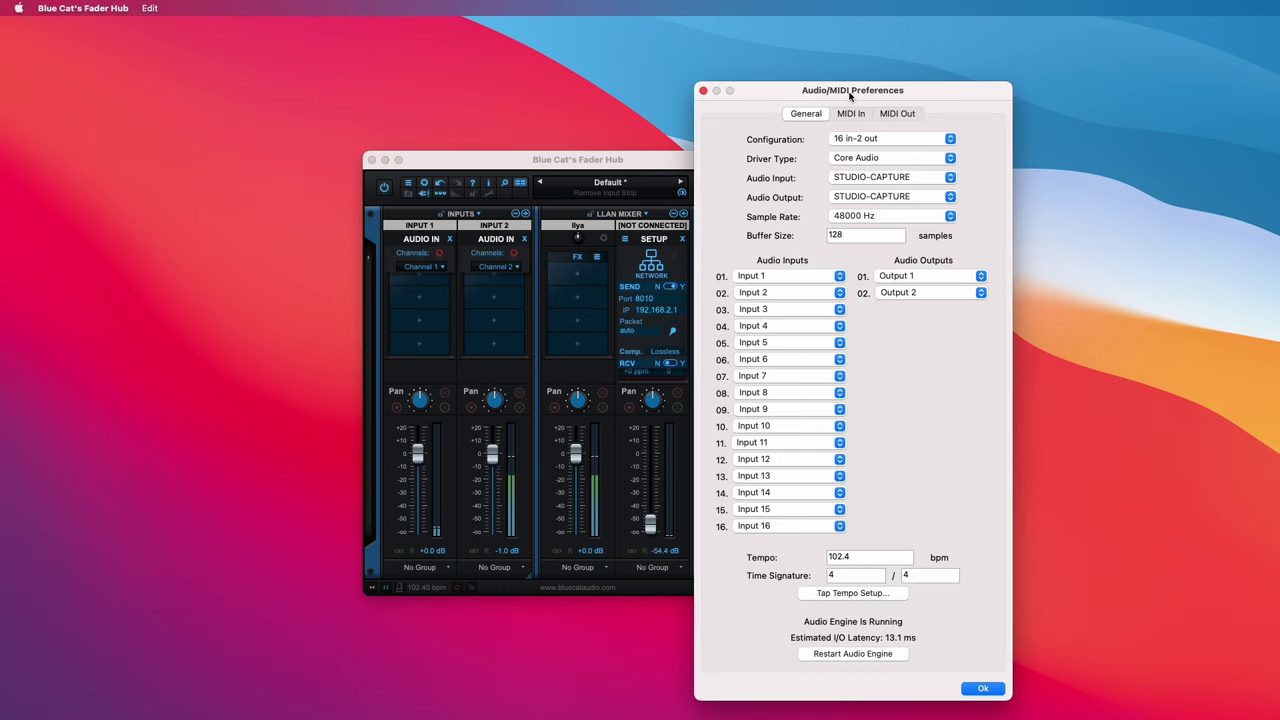
pyautogui.moveTo(850, 95); pyautogui.dragTo(178, 78)
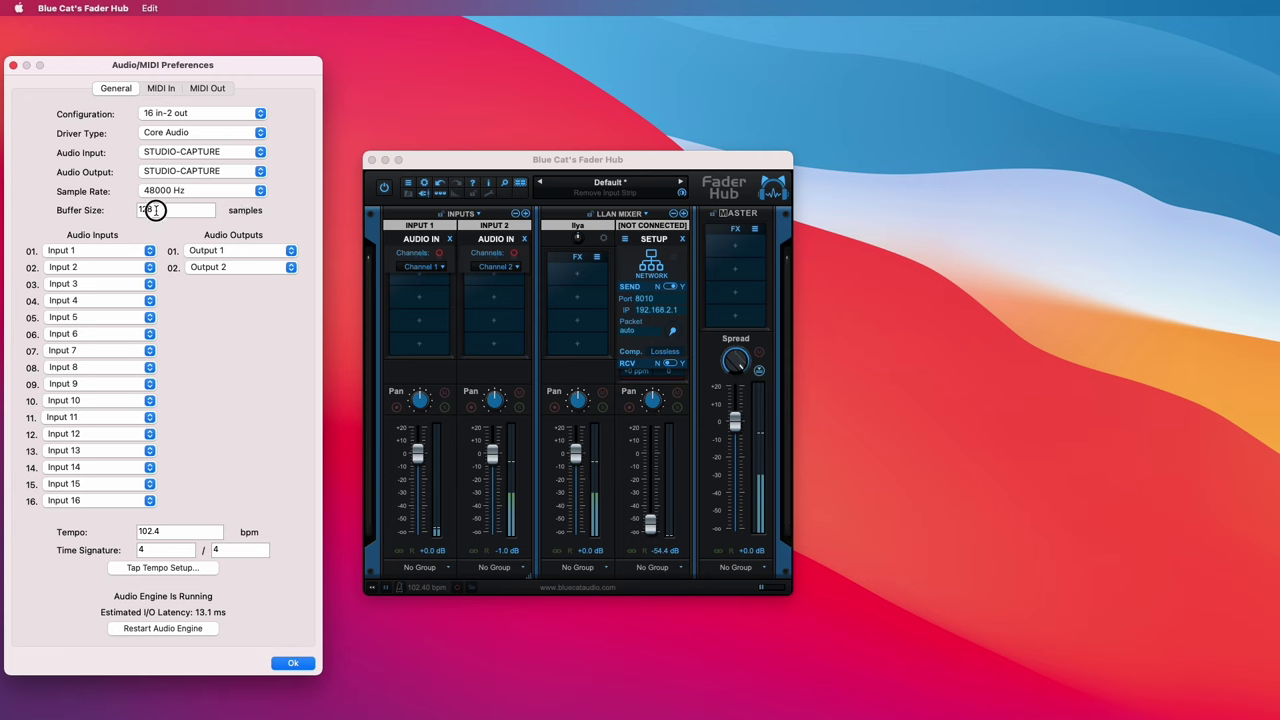
pyautogui.click(160, 211)
pyautogui.click(24, 130)
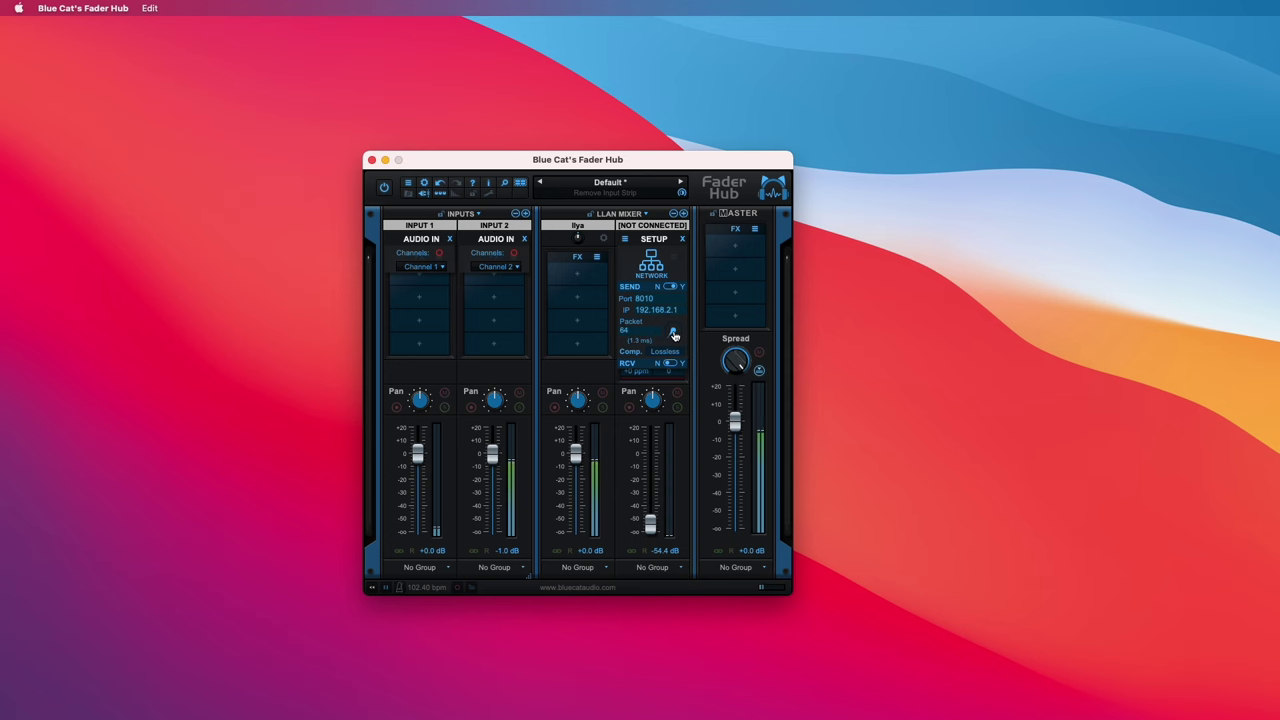
# Adjust the remote strip's send packet size to 512 samples and set its compression to Lossy HD.
pyautogui.scroll(-1, 673, 335)
pyautogui.scroll(3, 673, 335)
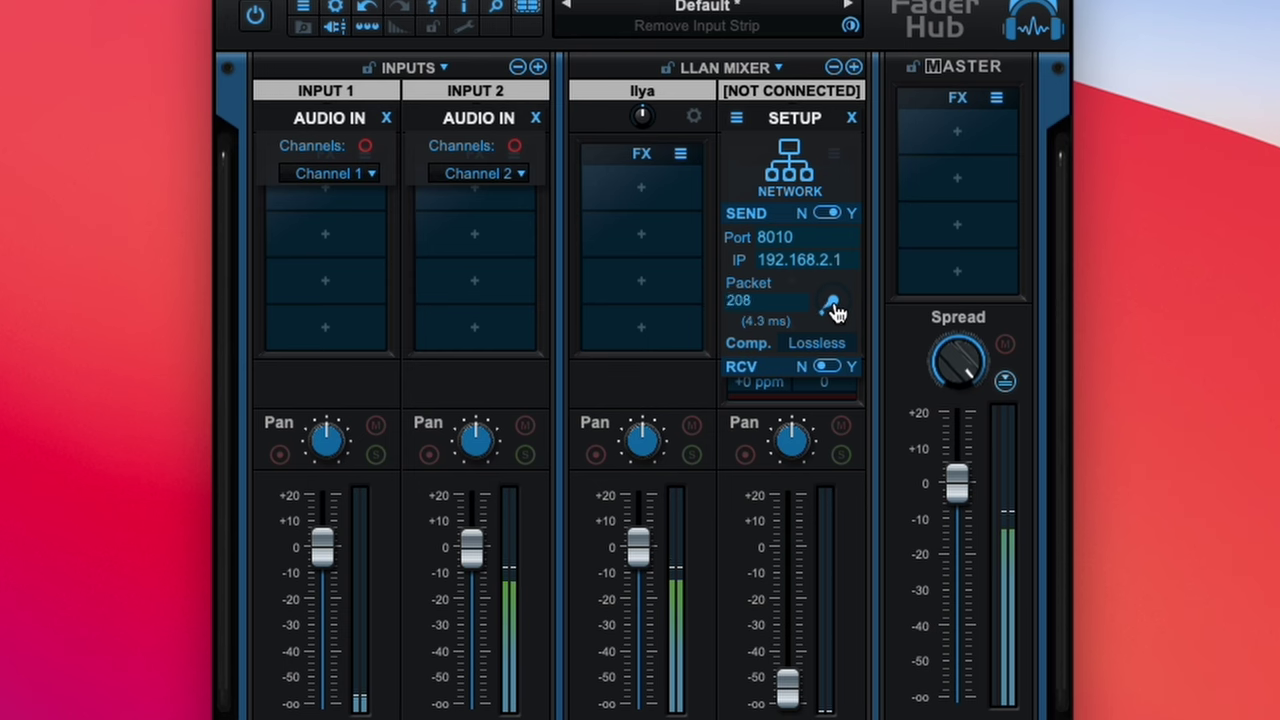
pyautogui.scroll(3, 836, 313)
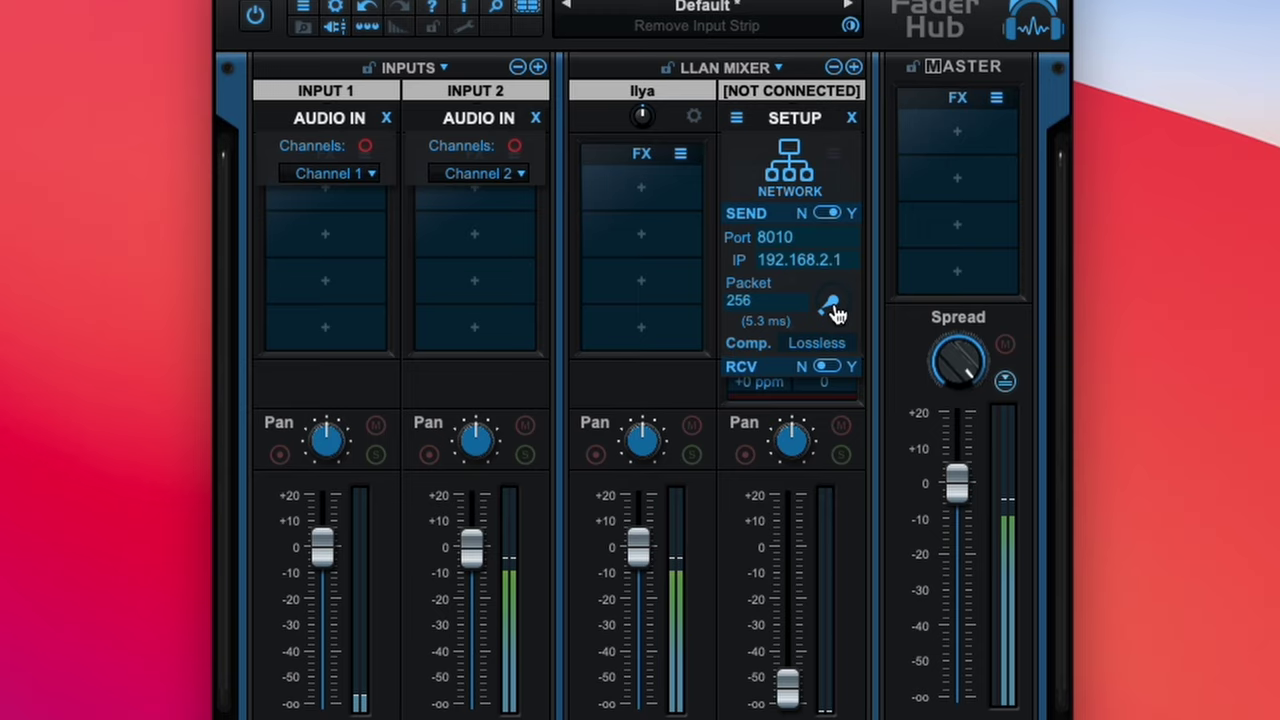
pyautogui.scroll(-2, 800, 345)
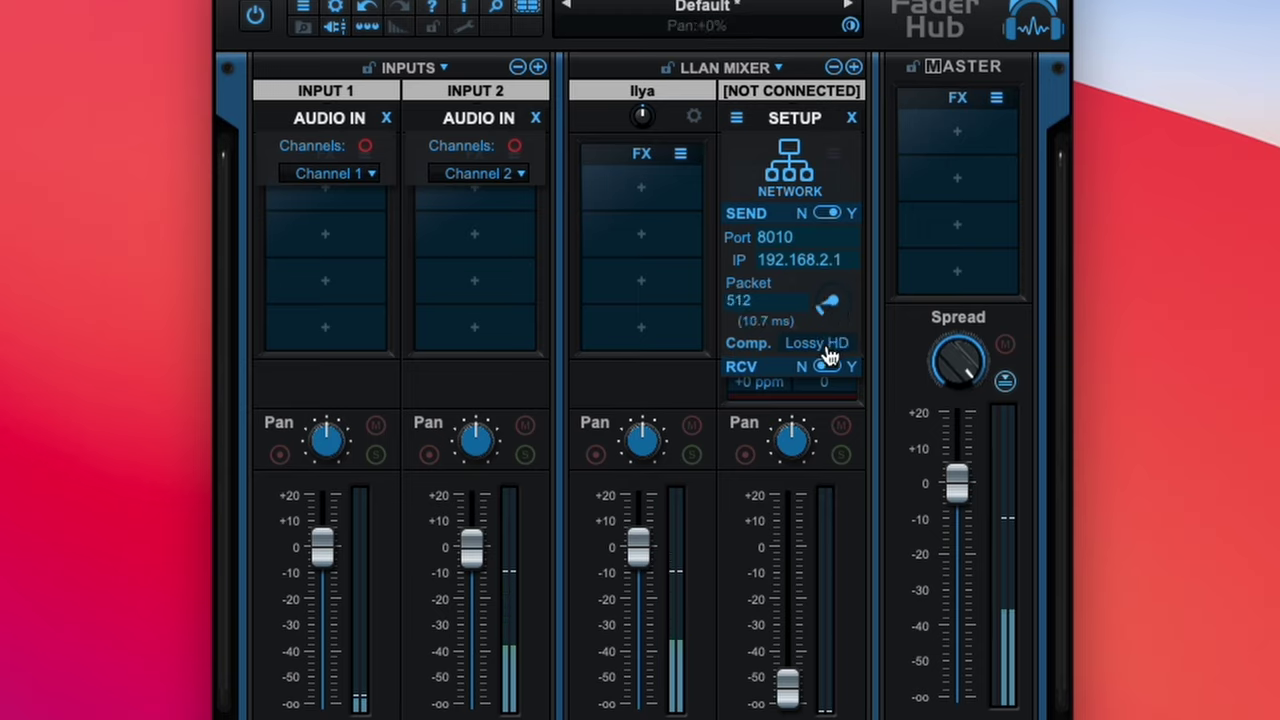
pyautogui.click(805, 345)
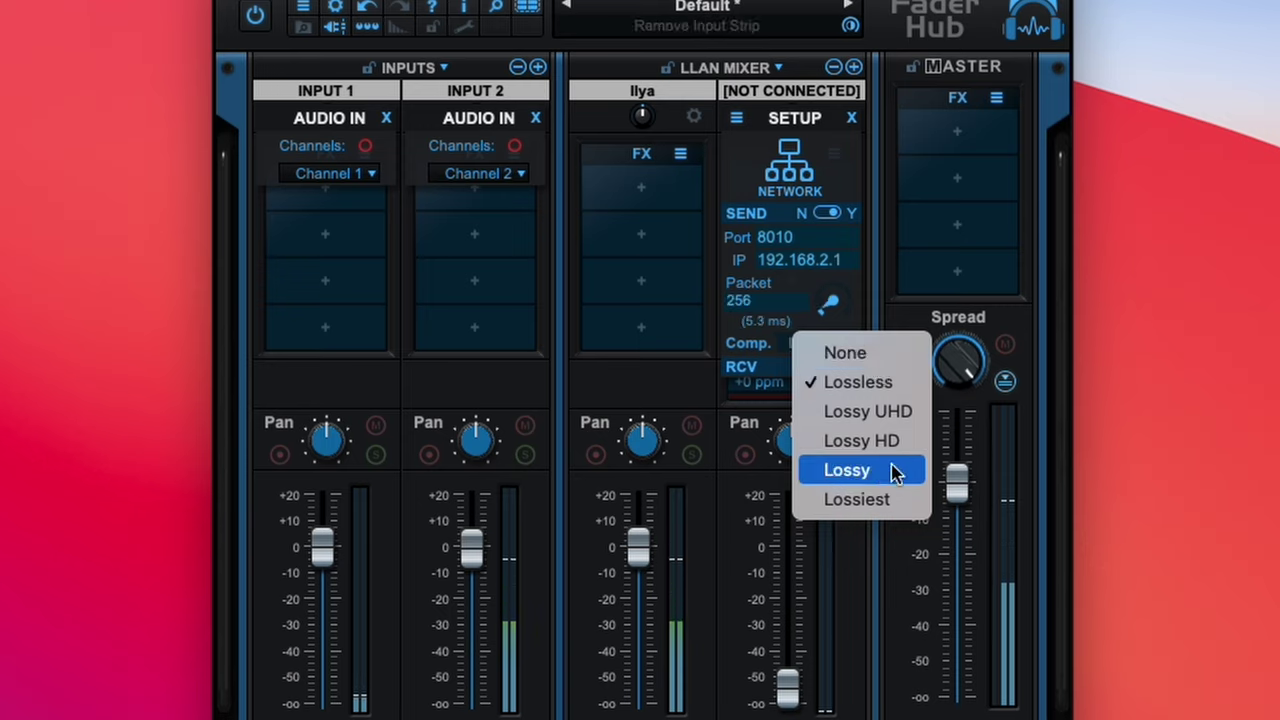
pyautogui.click(855, 308)
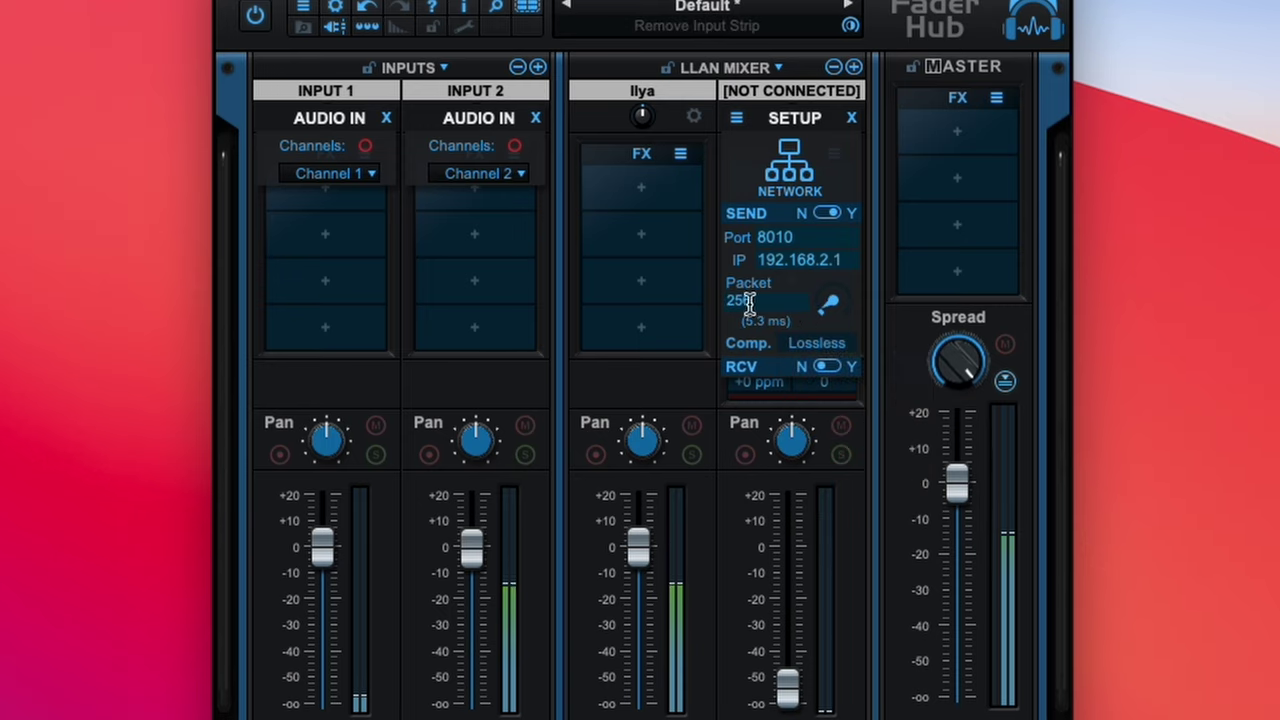
pyautogui.click(828, 305)
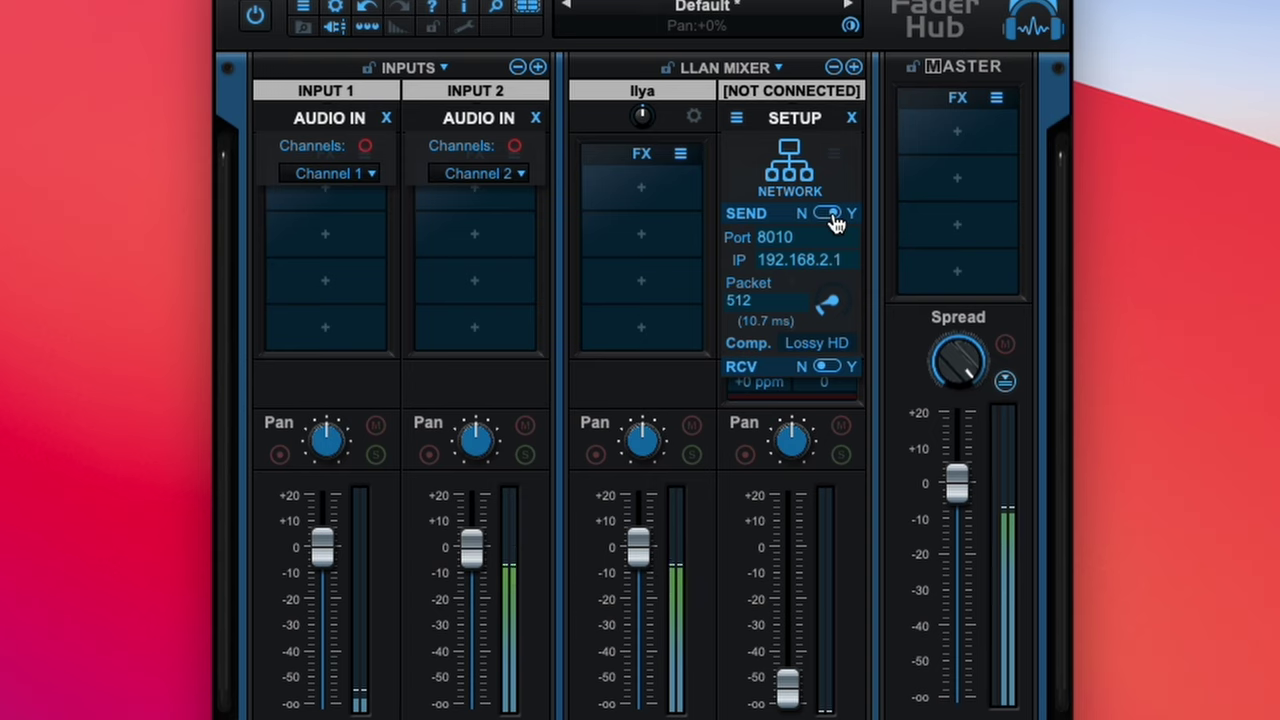
# Check the network strip's connection type and pull the Remote Band fader all the way down.
pyautogui.click(789, 168)
pyautogui.click(749, 177)
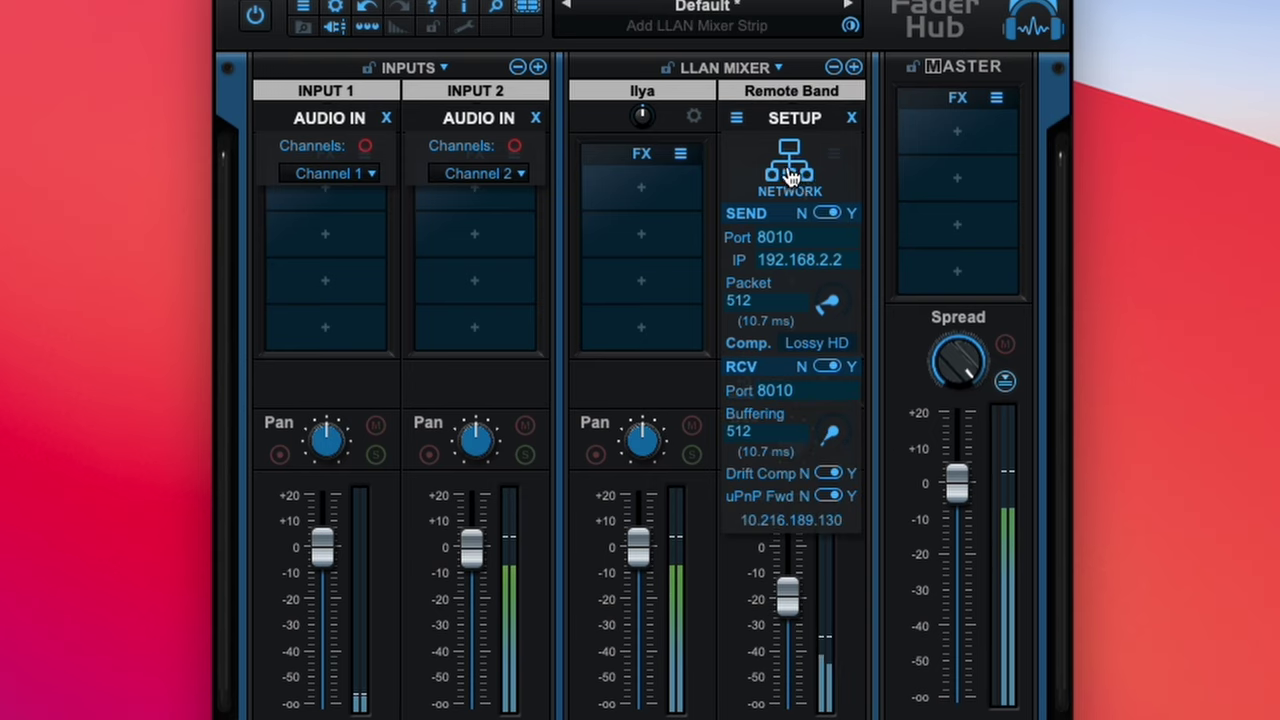
pyautogui.moveTo(790, 177)
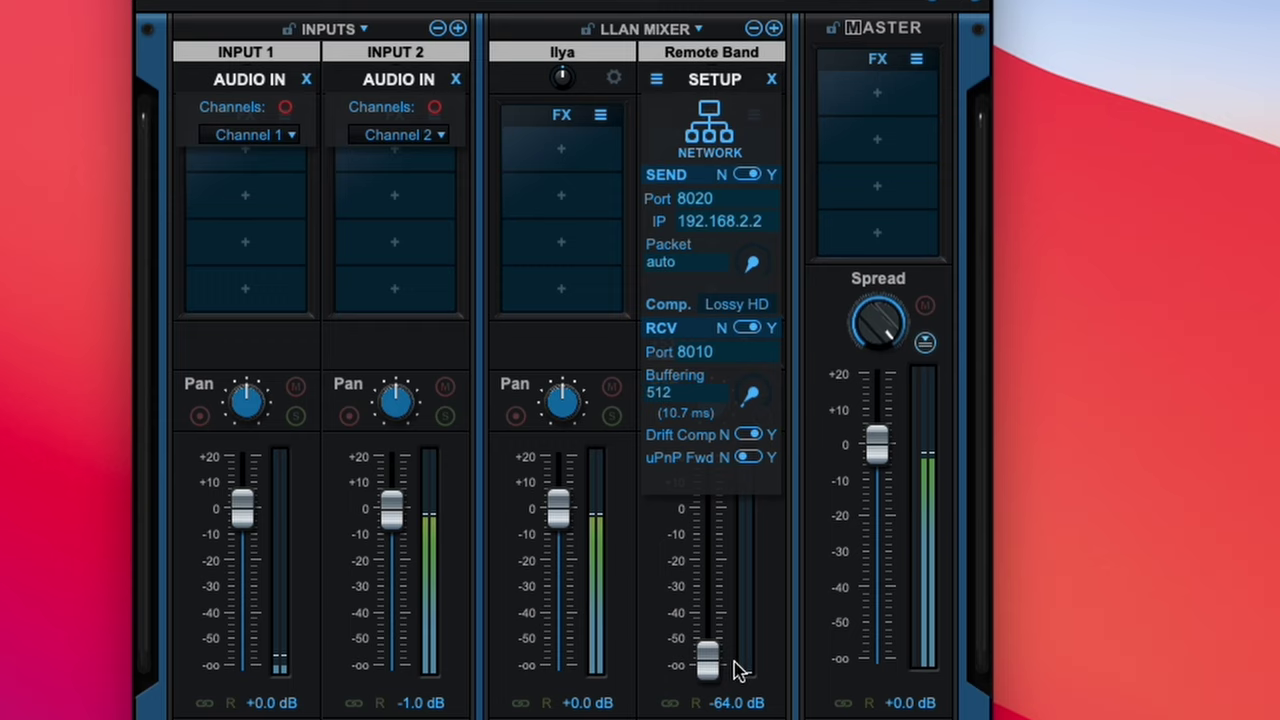
pyautogui.moveTo(707, 658); pyautogui.dragTo(707, 682)
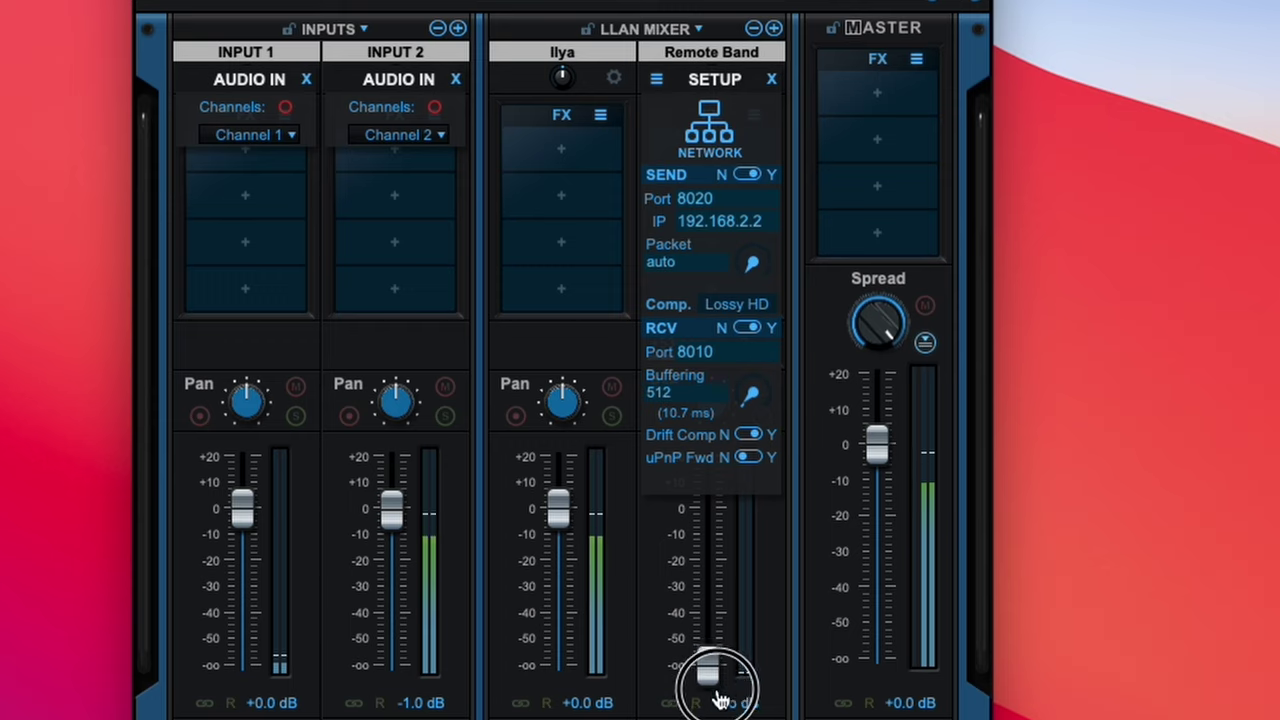
# Examine the plug-in loading options for an empty effects slot on Input 1.
pyautogui.click(254, 200)
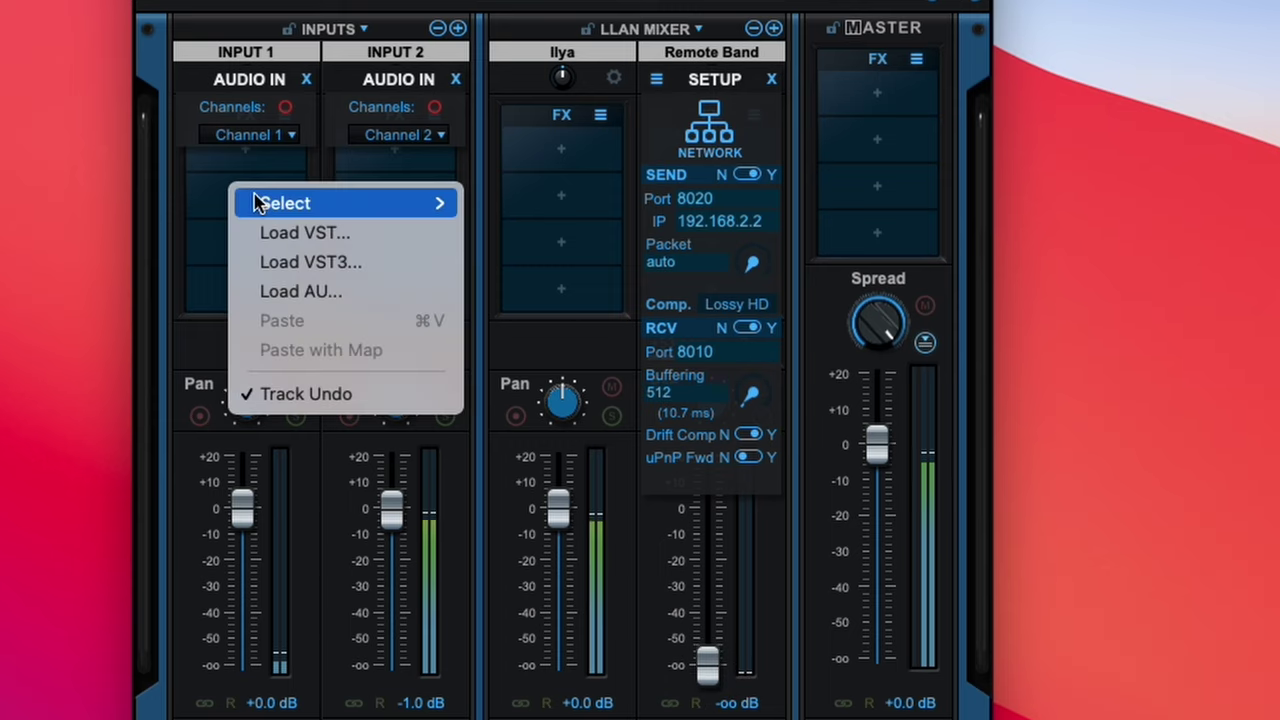
pyautogui.moveTo(266, 200)
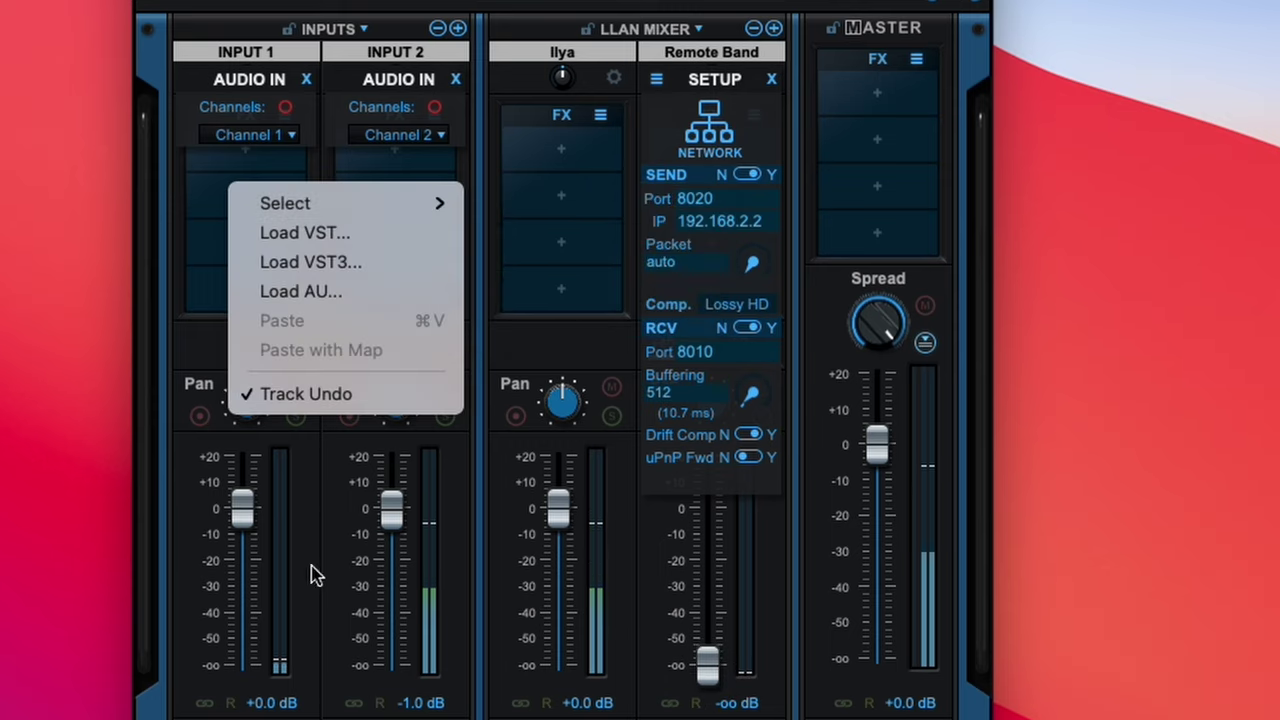
pyautogui.click(394, 500)
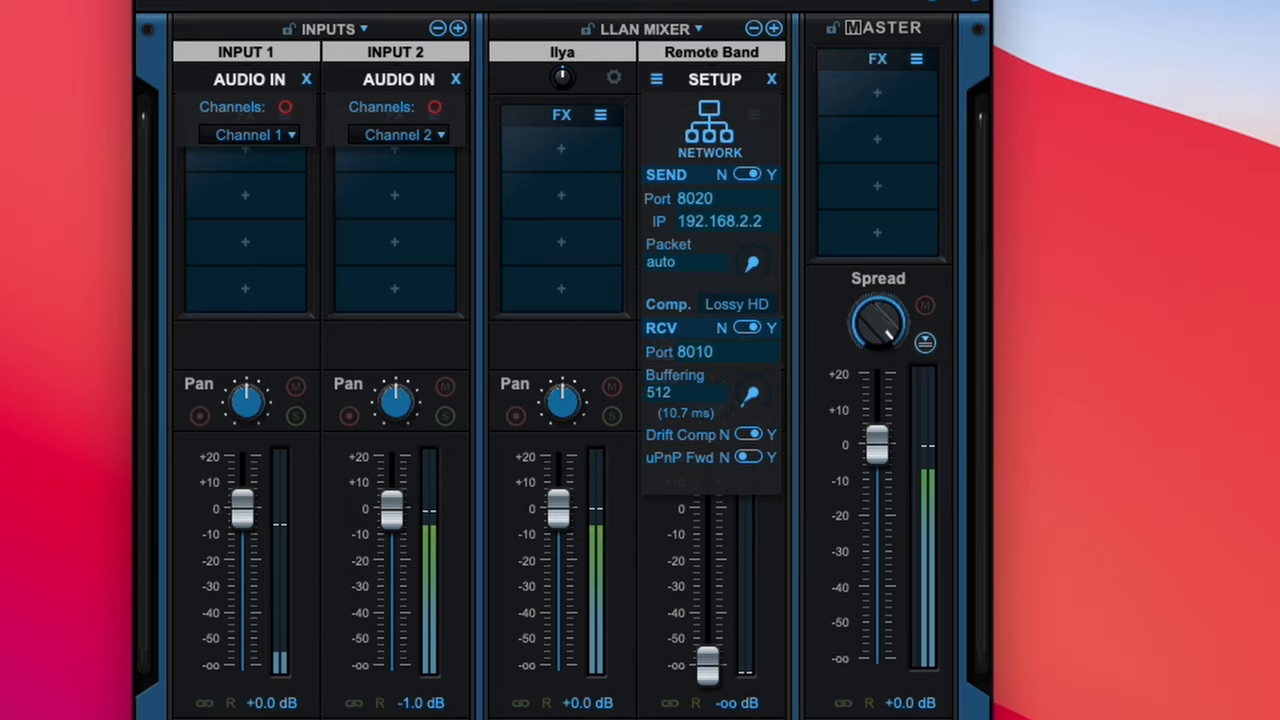
# Close Input 1's audio input setup and load Polytune, CLAUnplgdStr and EchoBoy into its effects slots 2 to 4.
pyautogui.click(306, 79)
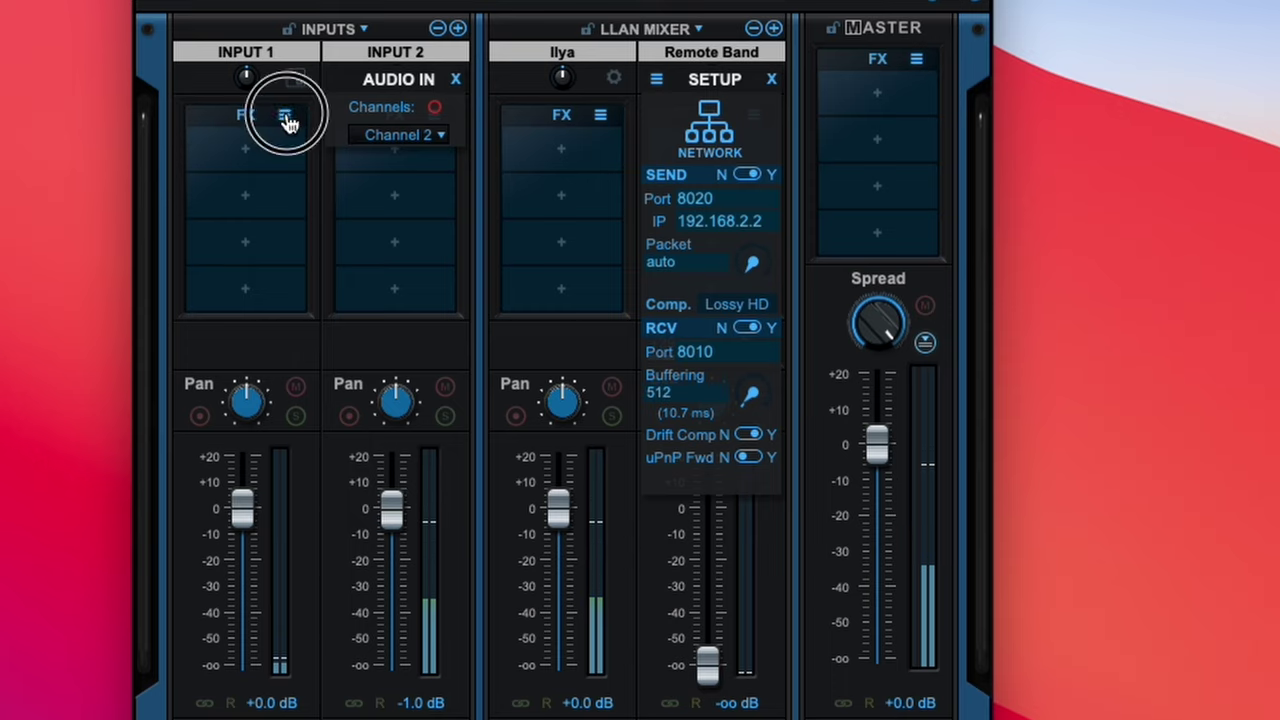
pyautogui.click(285, 115)
pyautogui.moveTo(315, 122)
pyautogui.click(545, 122)
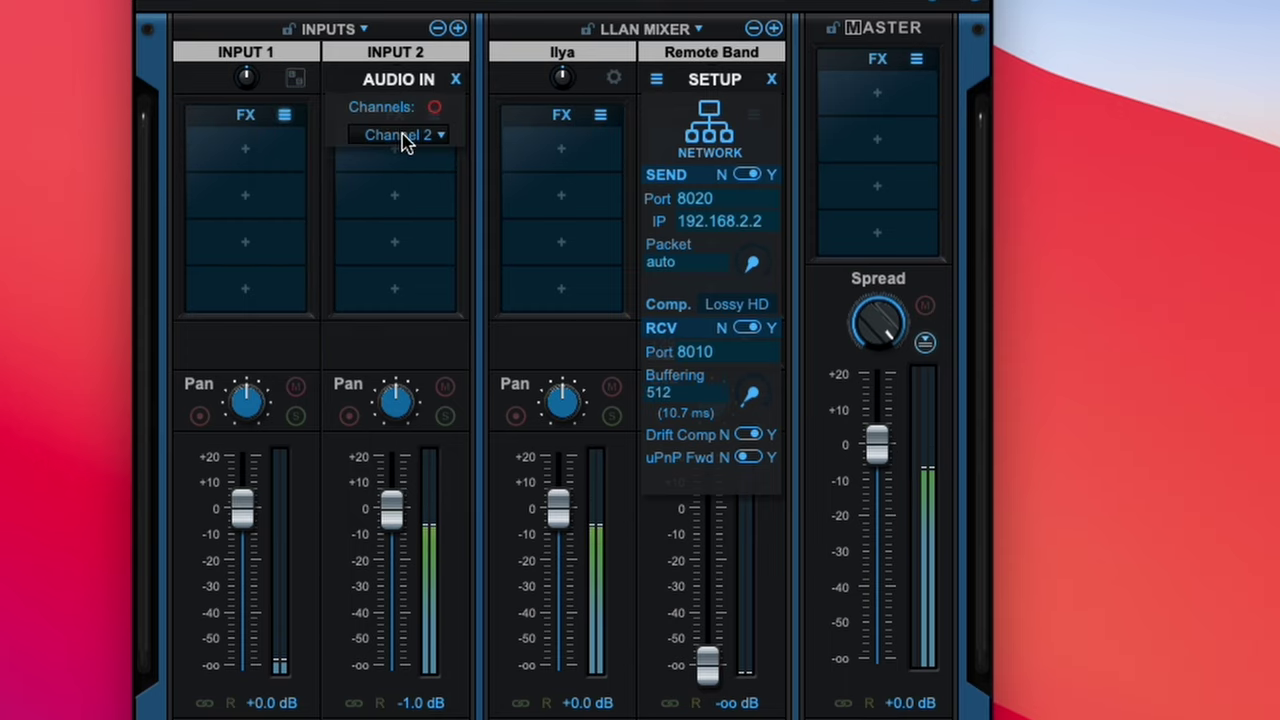
pyautogui.click(284, 189)
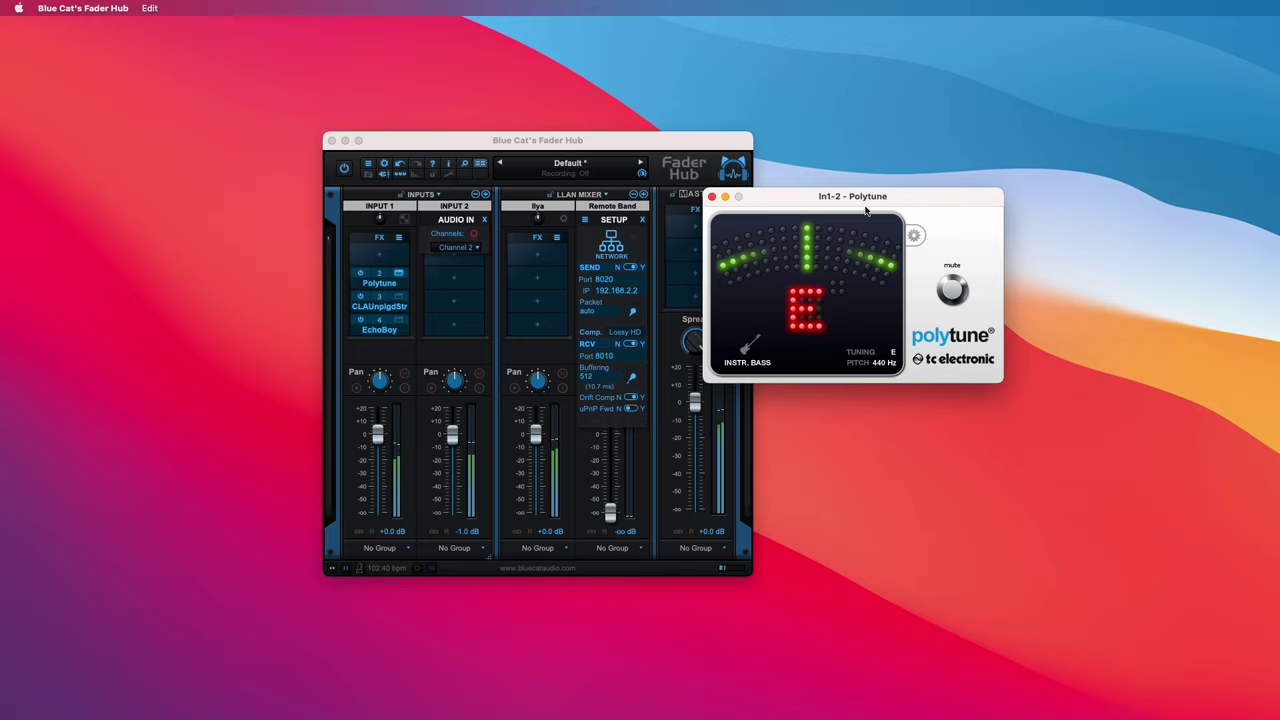
pyautogui.click(711, 197)
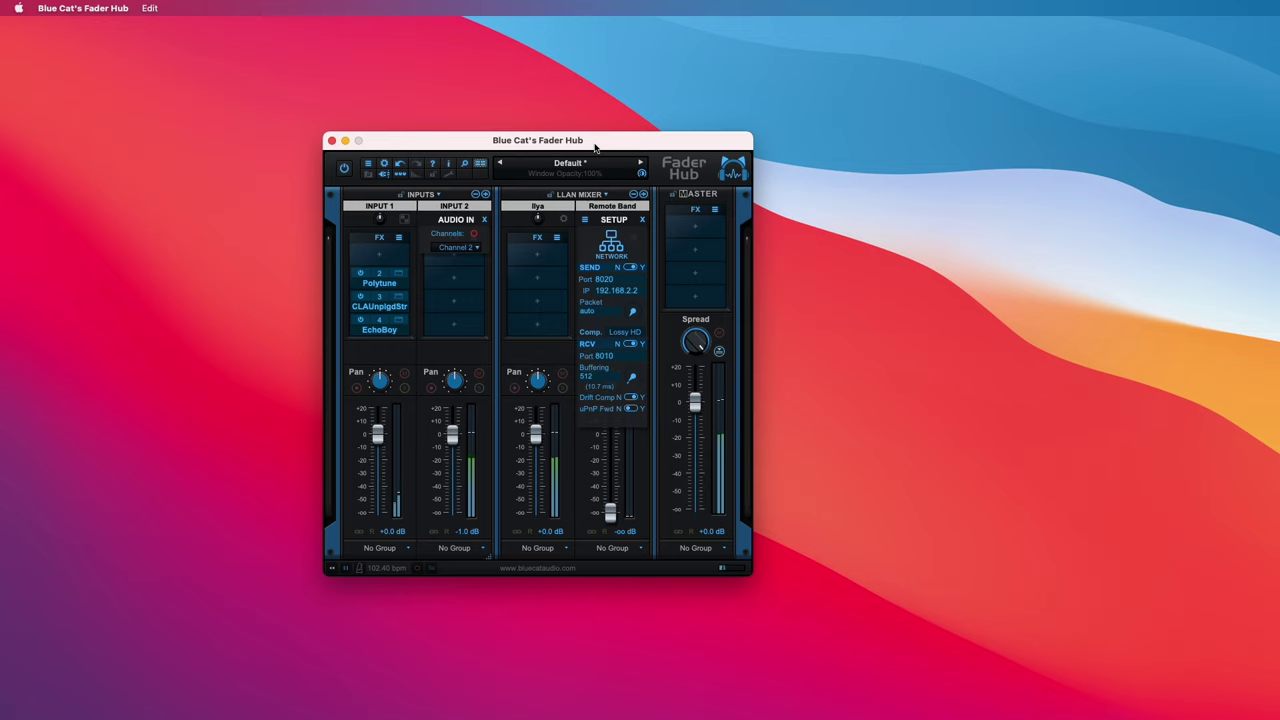
# Review the Remote Band strip's connection types and load the user preset numbered 3 for sending to OBS.
pyautogui.click(404, 375)
pyautogui.click(617, 246)
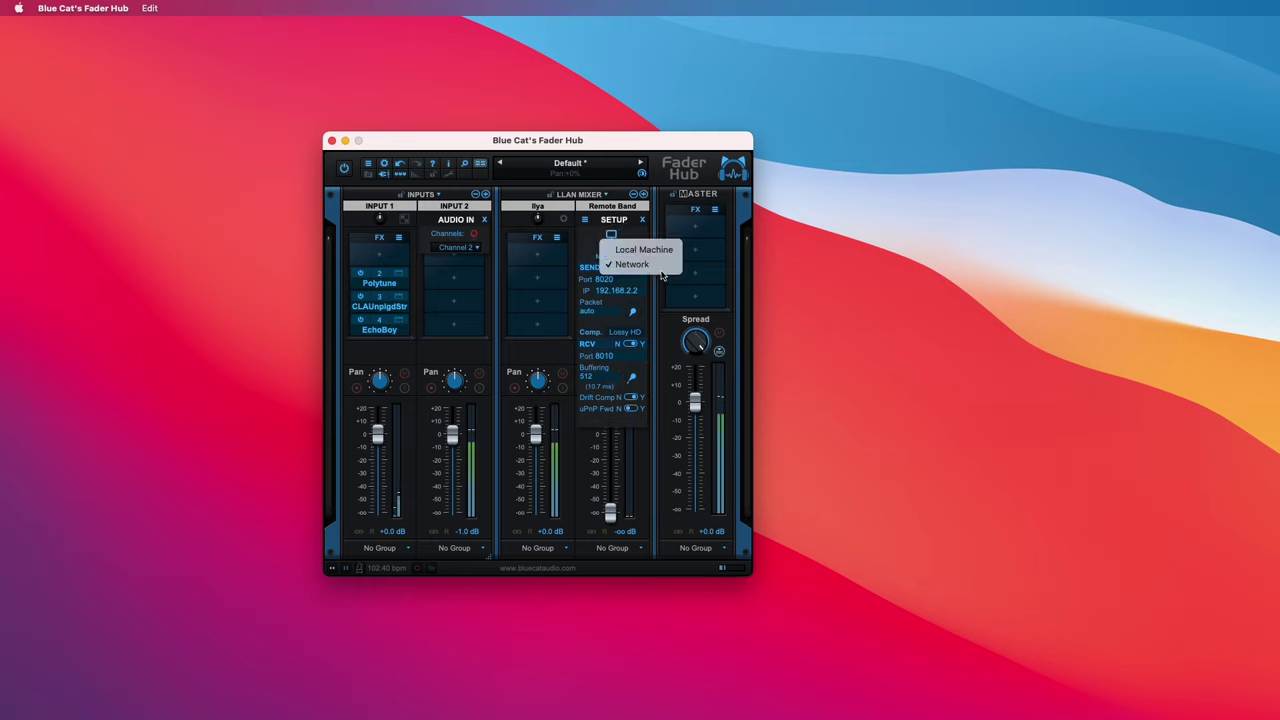
pyautogui.click(680, 195)
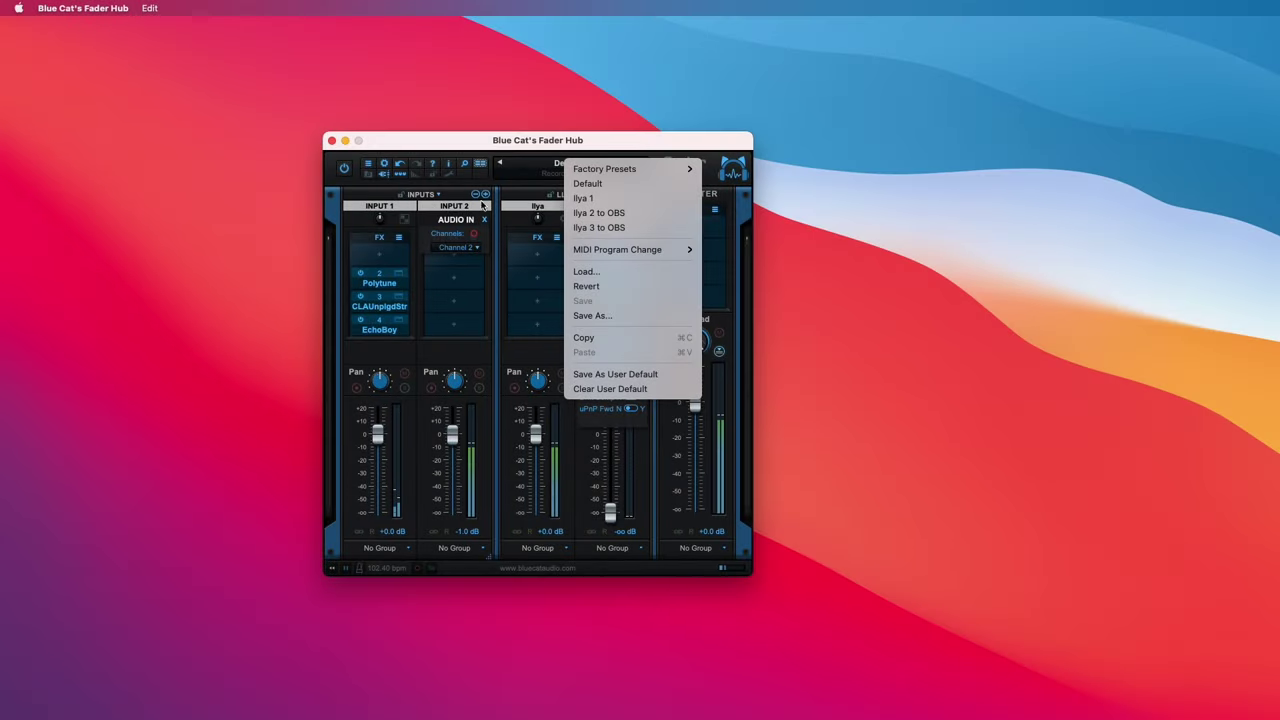
pyautogui.click(490, 200)
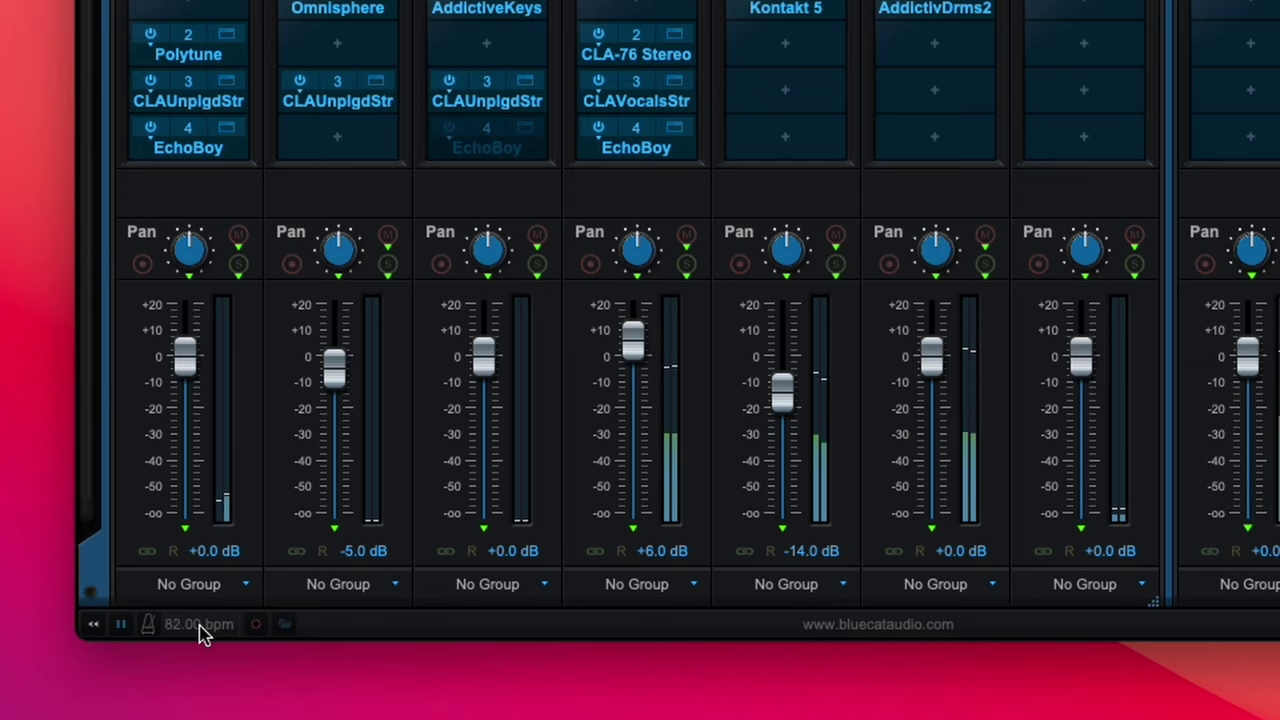
# Try the transport's tempo and play/pause controls, toggling playback and switching it back.
pyautogui.moveTo(200, 632); pyautogui.dragTo(205, 638)
pyautogui.click(120, 628)
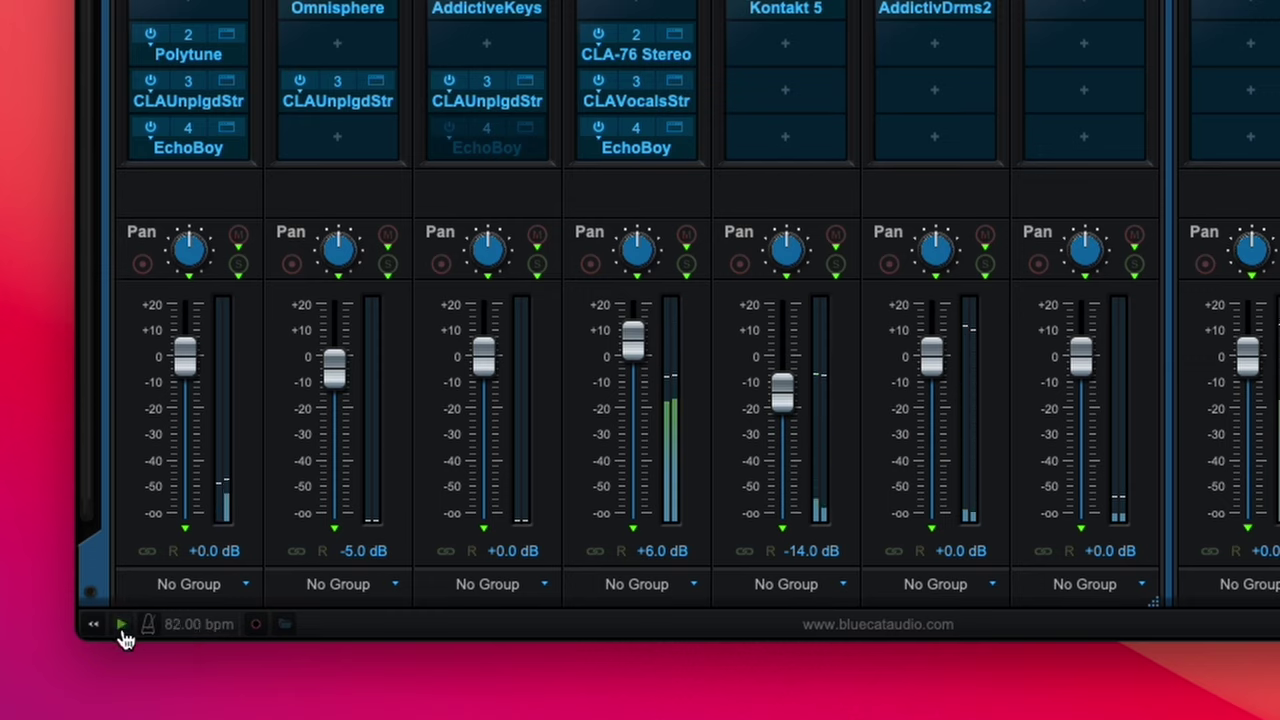
pyautogui.click(120, 628)
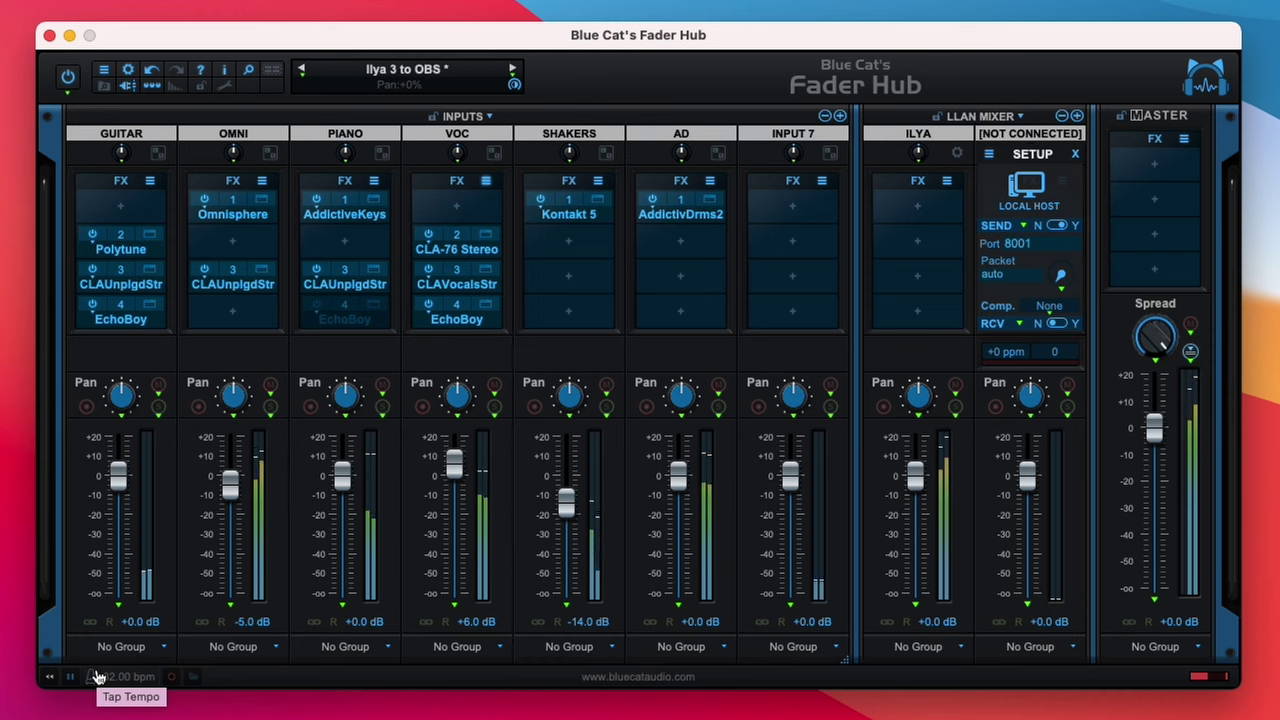
# Arm the AD strip for recording and mute the AD, Input 7 and Shakers strips.
pyautogui.click(646, 406)
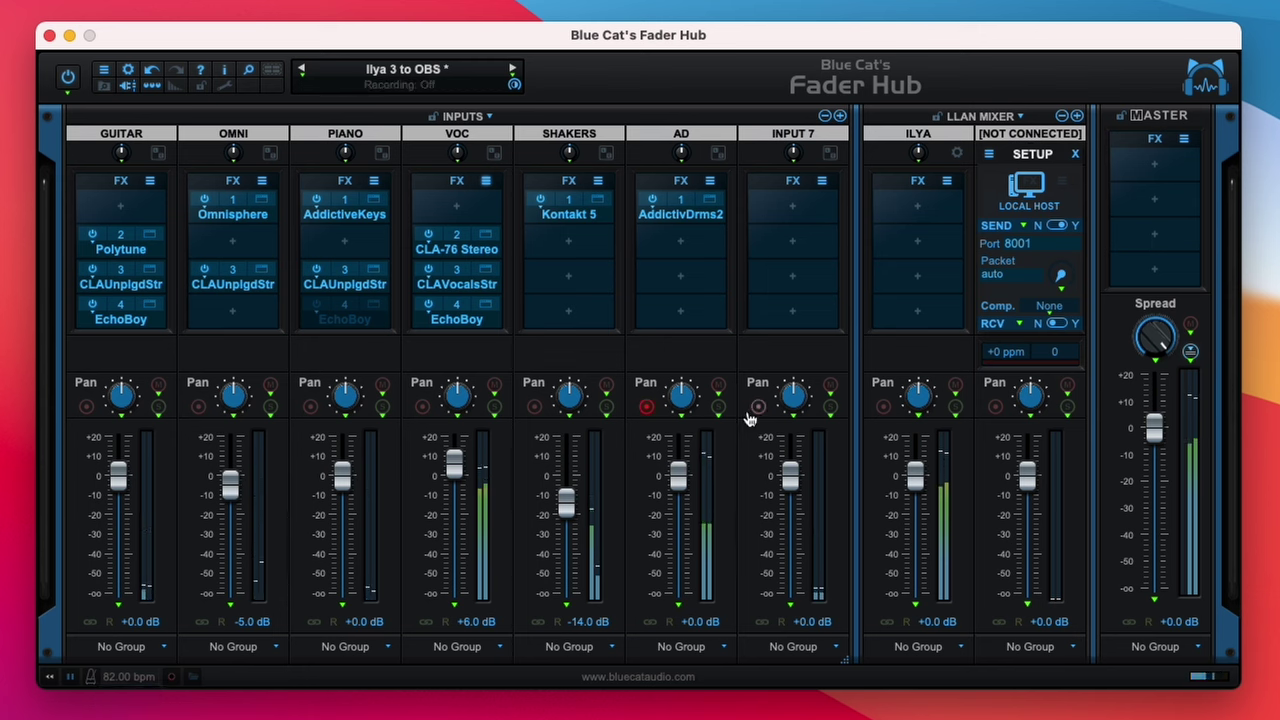
pyautogui.click(831, 386)
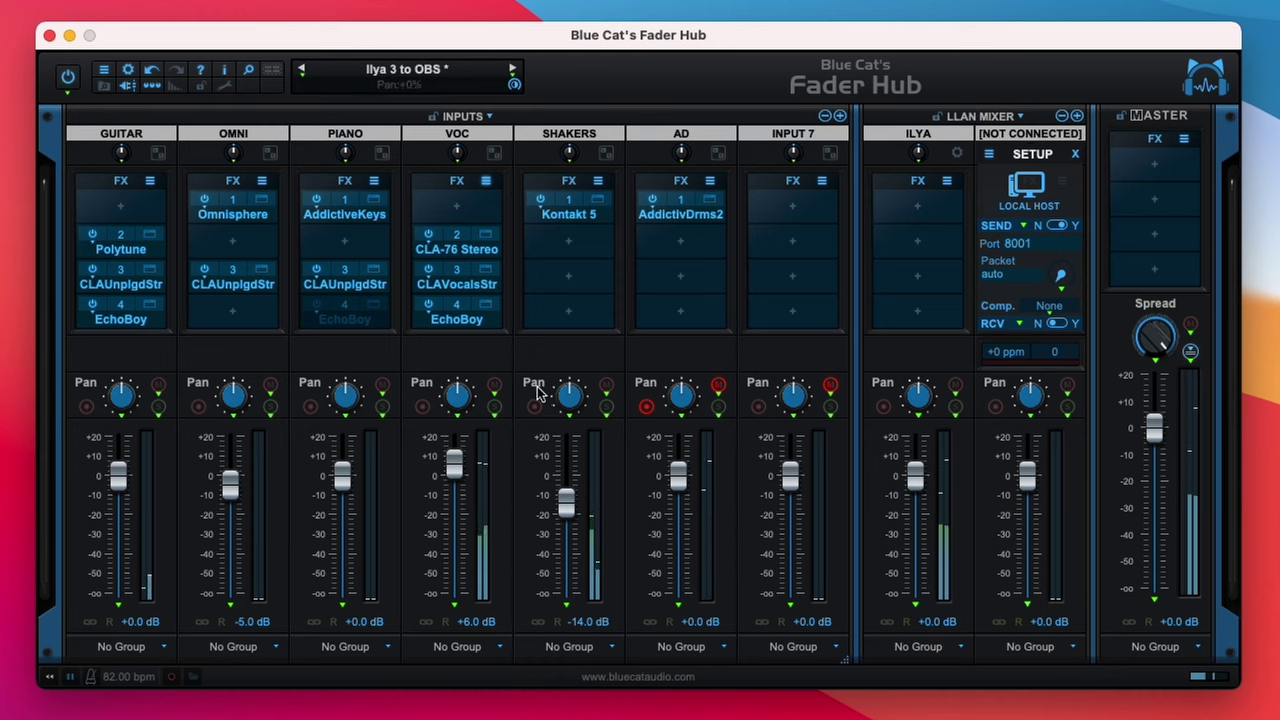
pyautogui.click(606, 386)
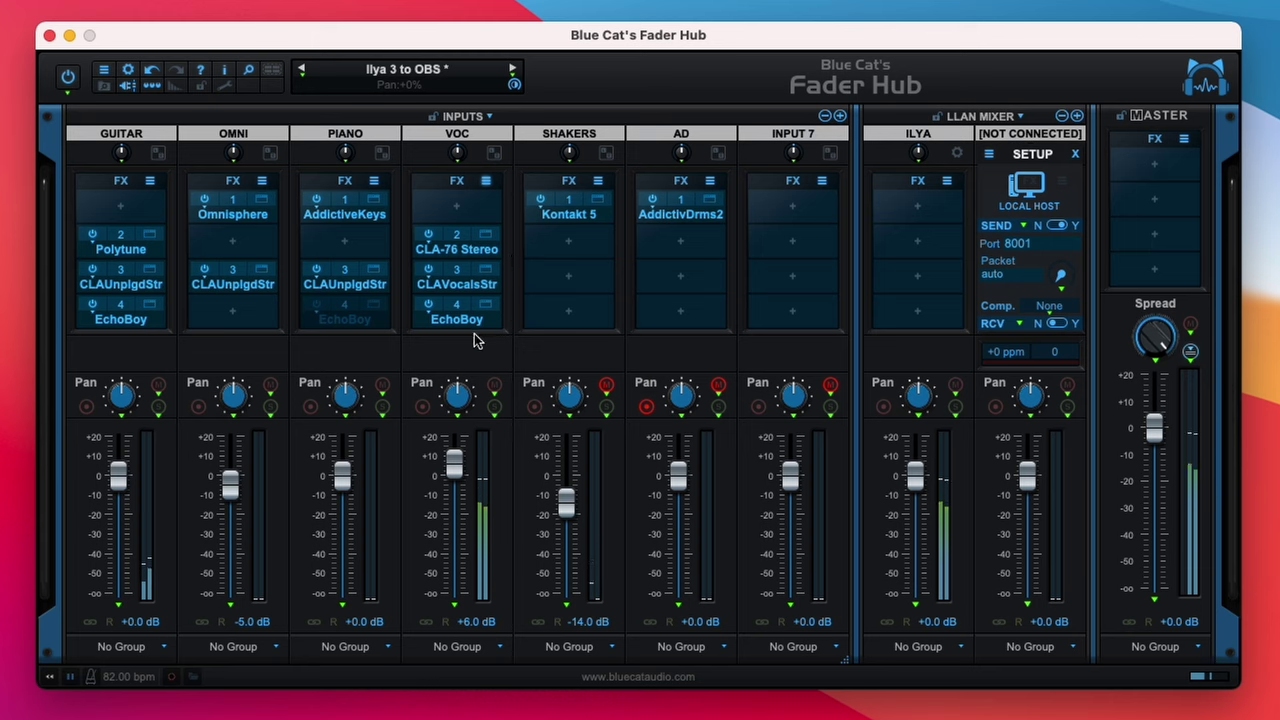
# Bypass the EchoBoy and CLAVocalsStr effects on the Voc strip.
pyautogui.click(429, 304)
pyautogui.click(429, 269)
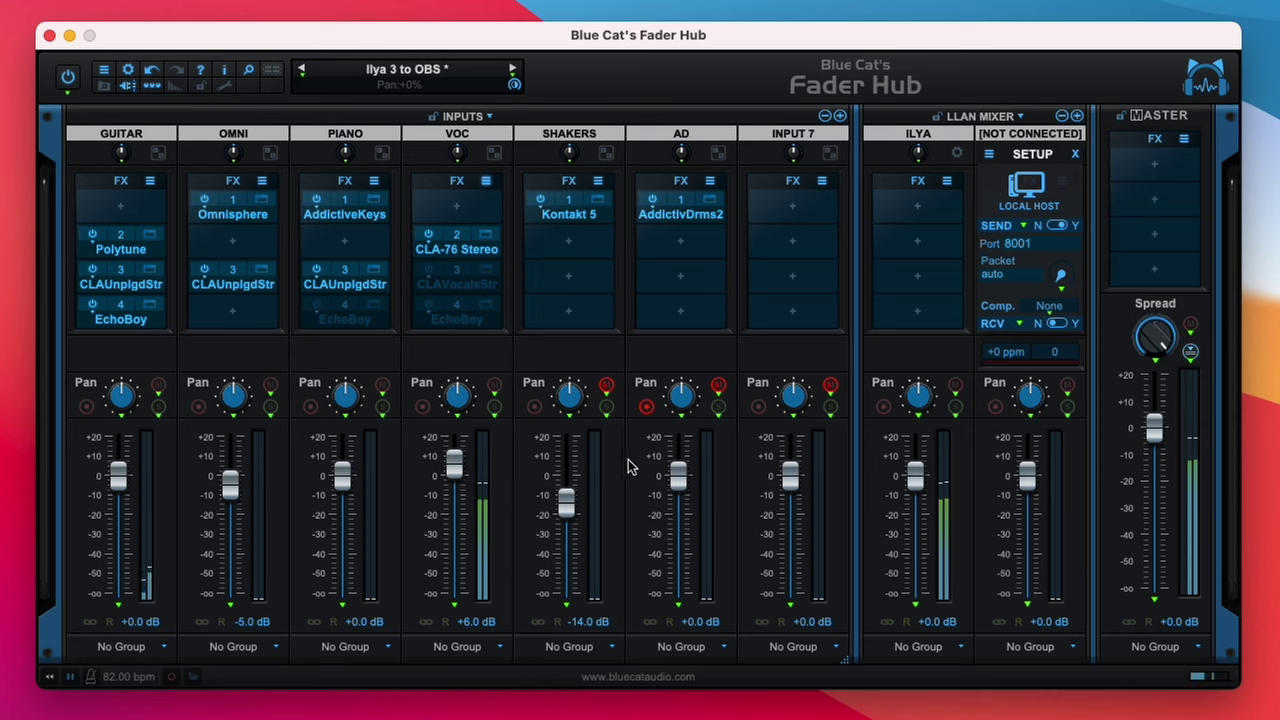
# Record with the Omni, Piano, Voc, Shakers and Input 7 strips also armed, and check the files in the Recordings folder.
pyautogui.click(534, 406)
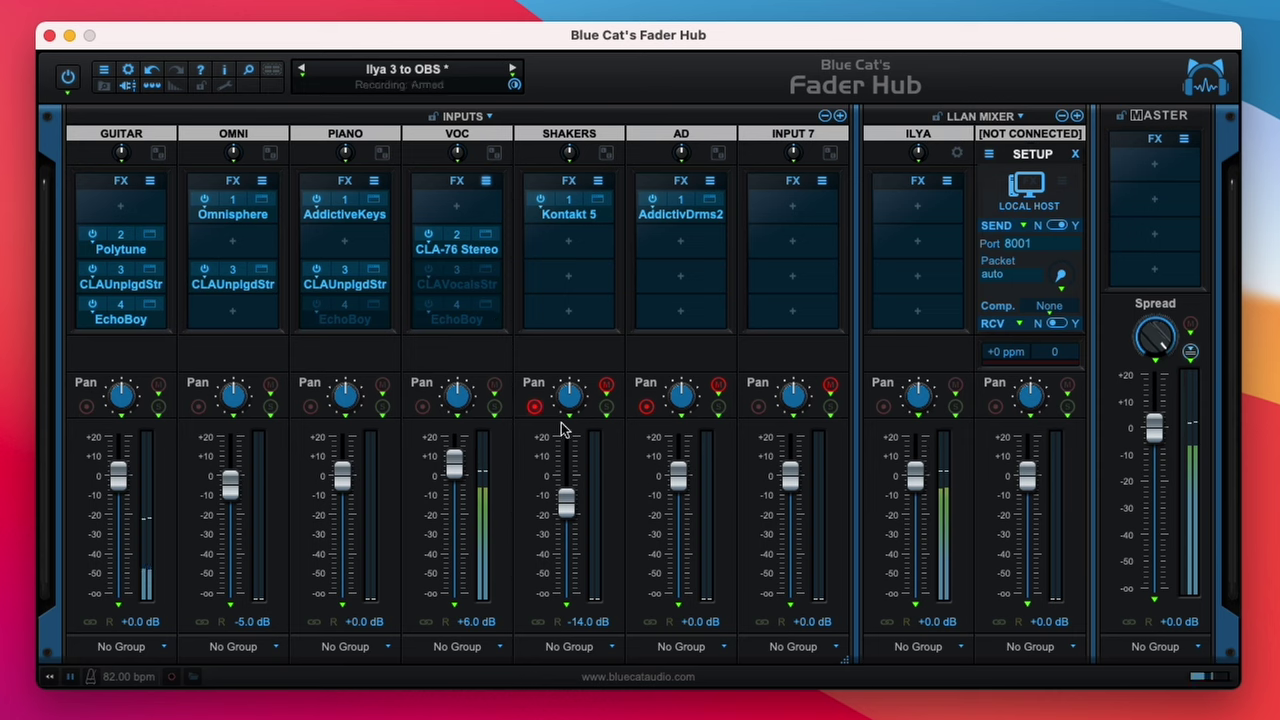
pyautogui.click(759, 408)
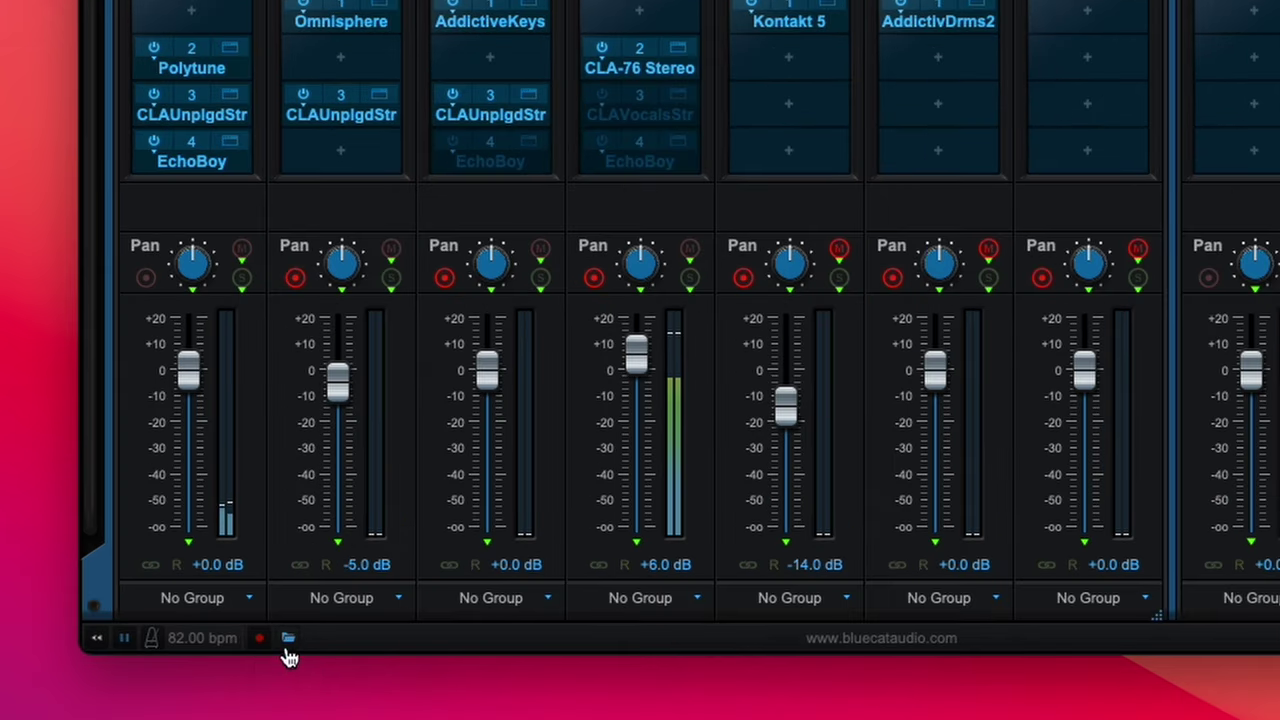
pyautogui.click(288, 641)
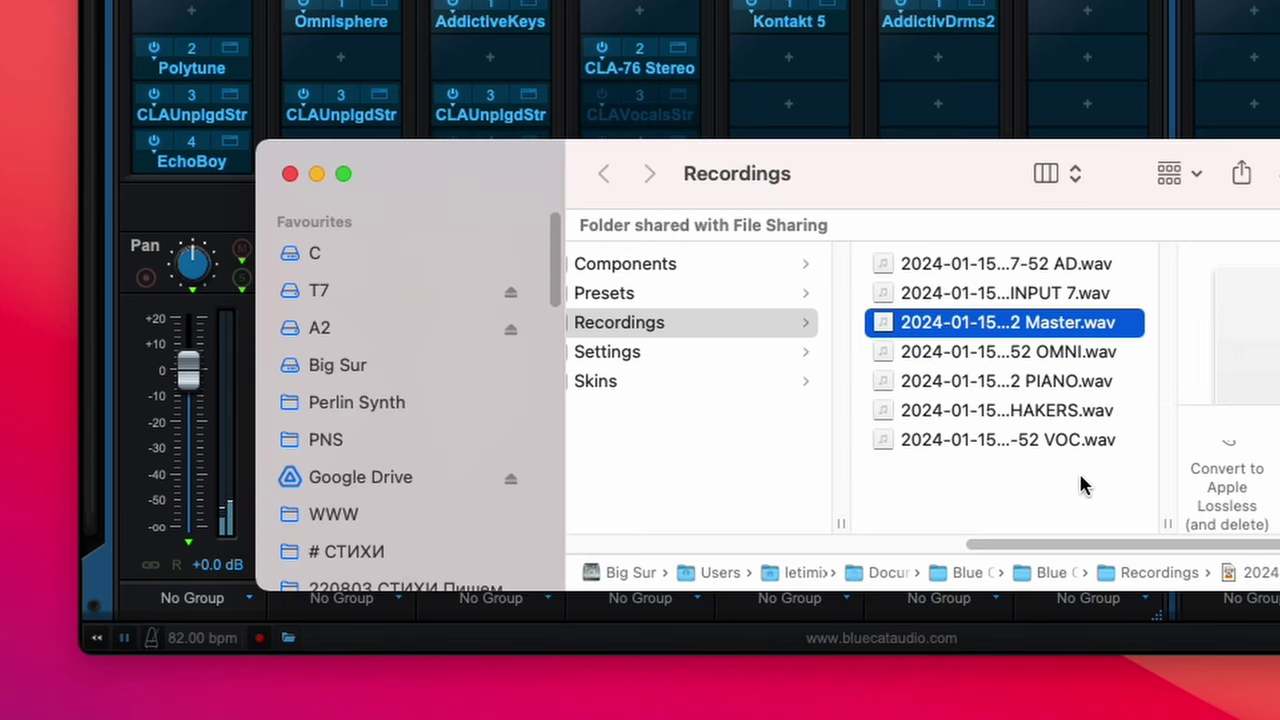
pyautogui.press('super+w')
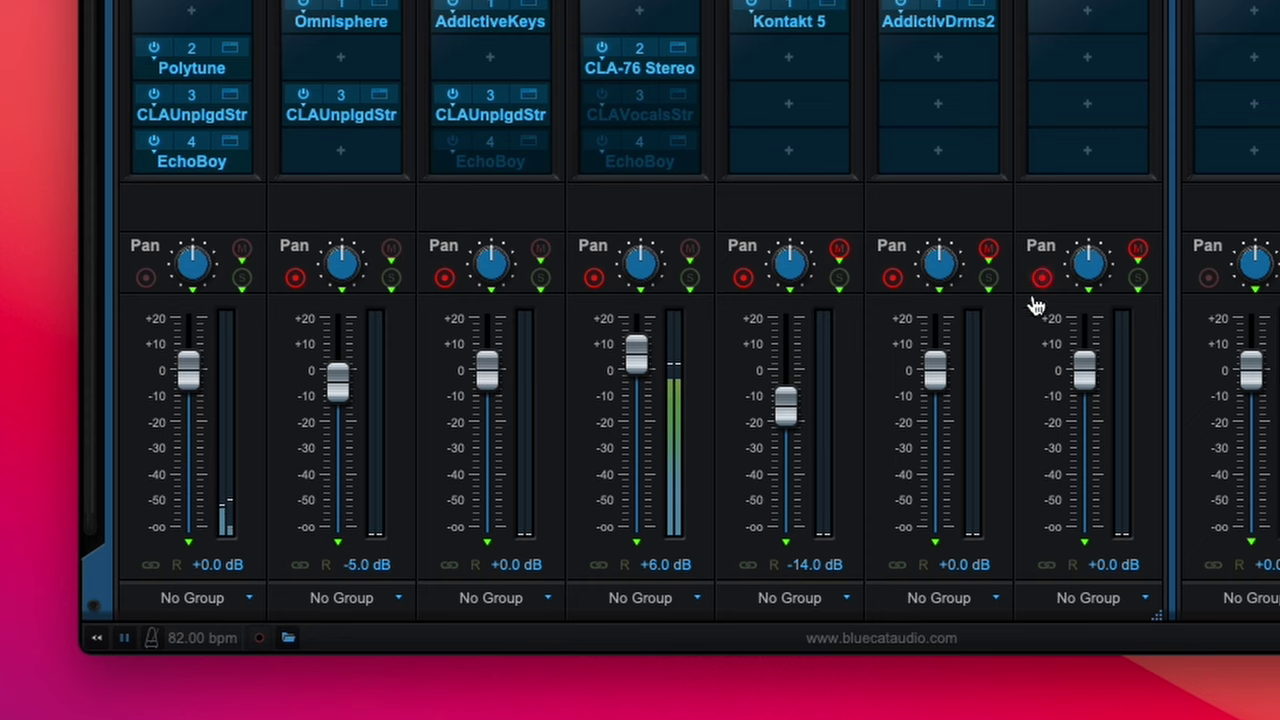
# Disarm recording on all input strips from Omni to Input 7.
pyautogui.click(294, 277)
pyautogui.moveTo(444, 277); pyautogui.dragTo(1041, 277)
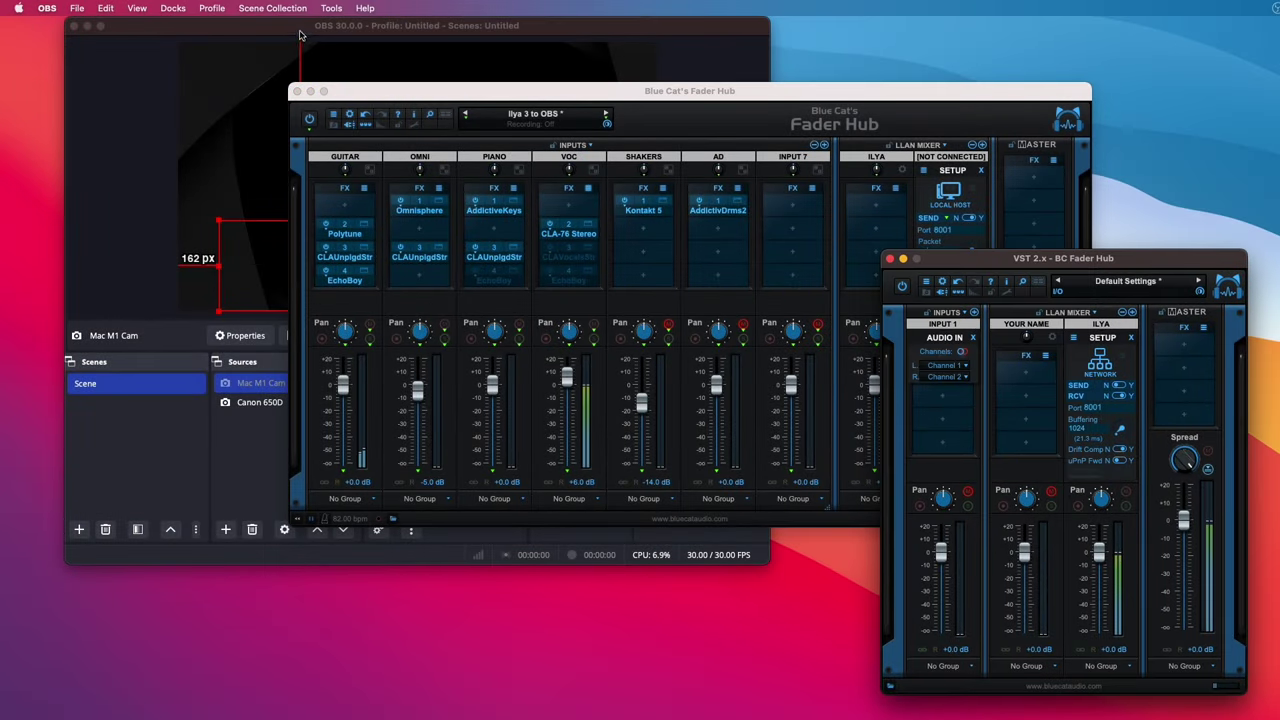
# Switch to OBS and choose BC Fader Hub VST as the plug-in of the FaderHub filter on Desktop Audio.
pyautogui.click(252, 43)
pyautogui.click(388, 500)
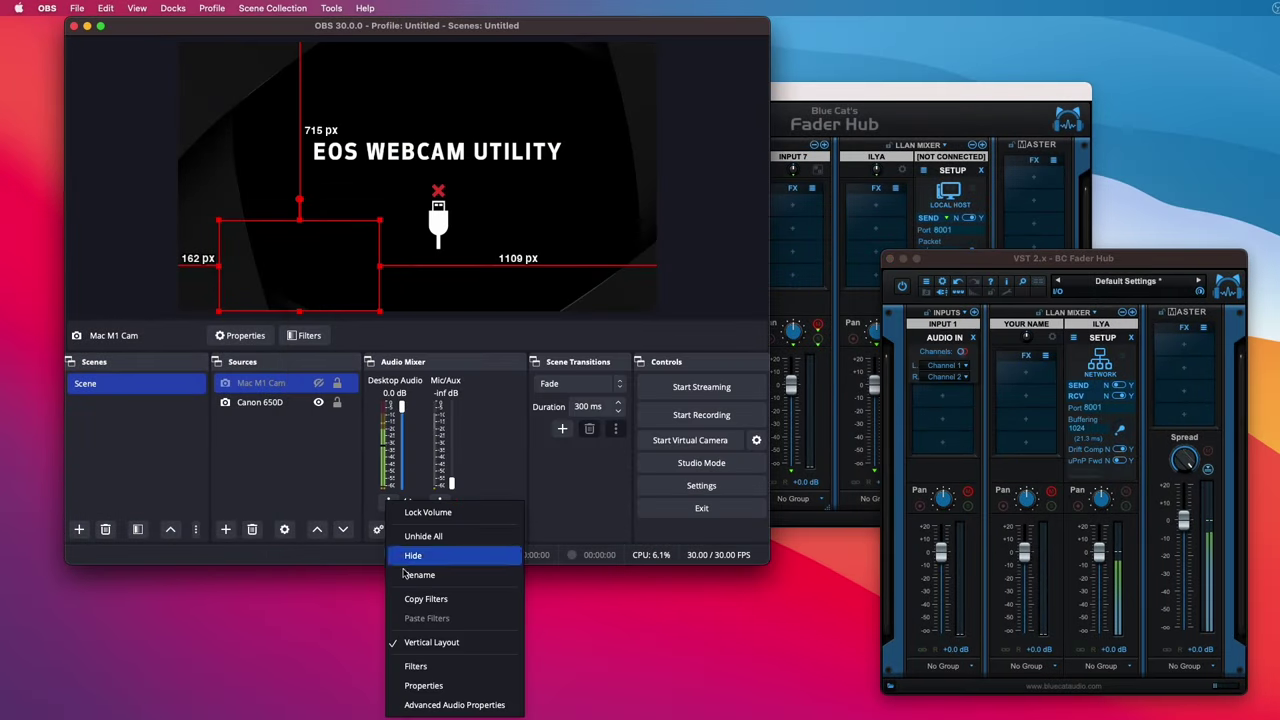
pyautogui.click(437, 666)
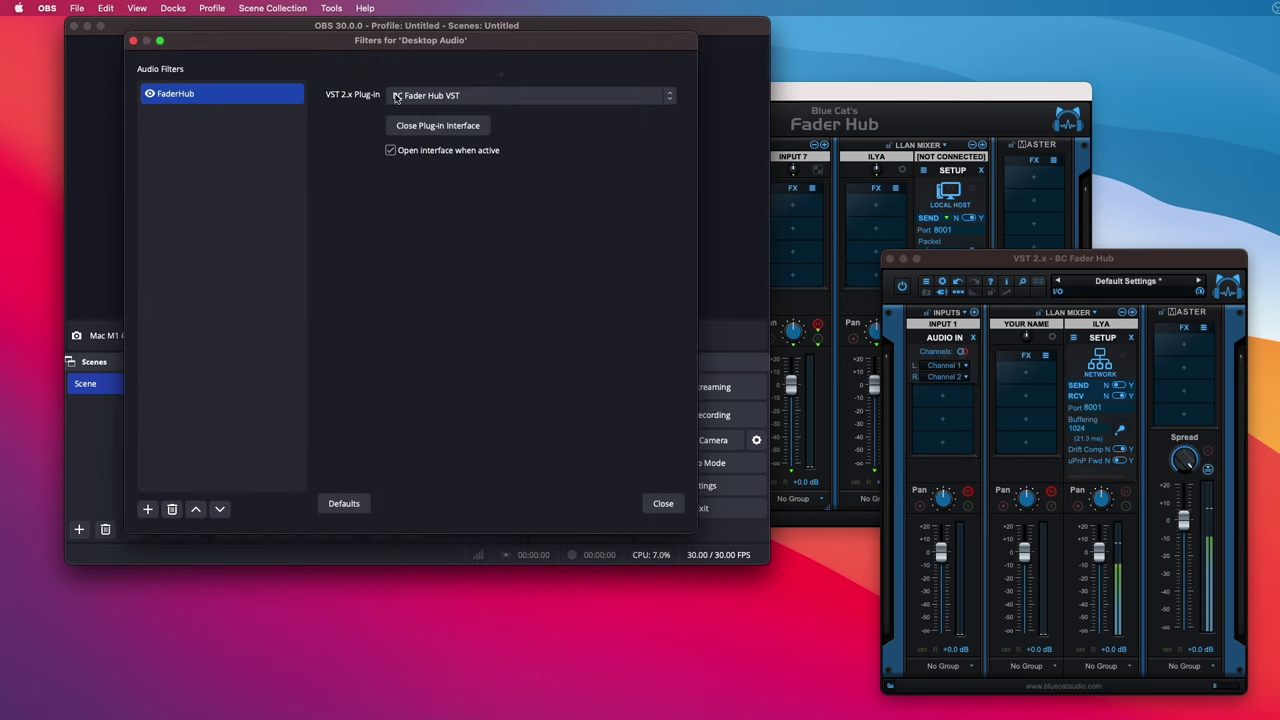
pyautogui.click(446, 95)
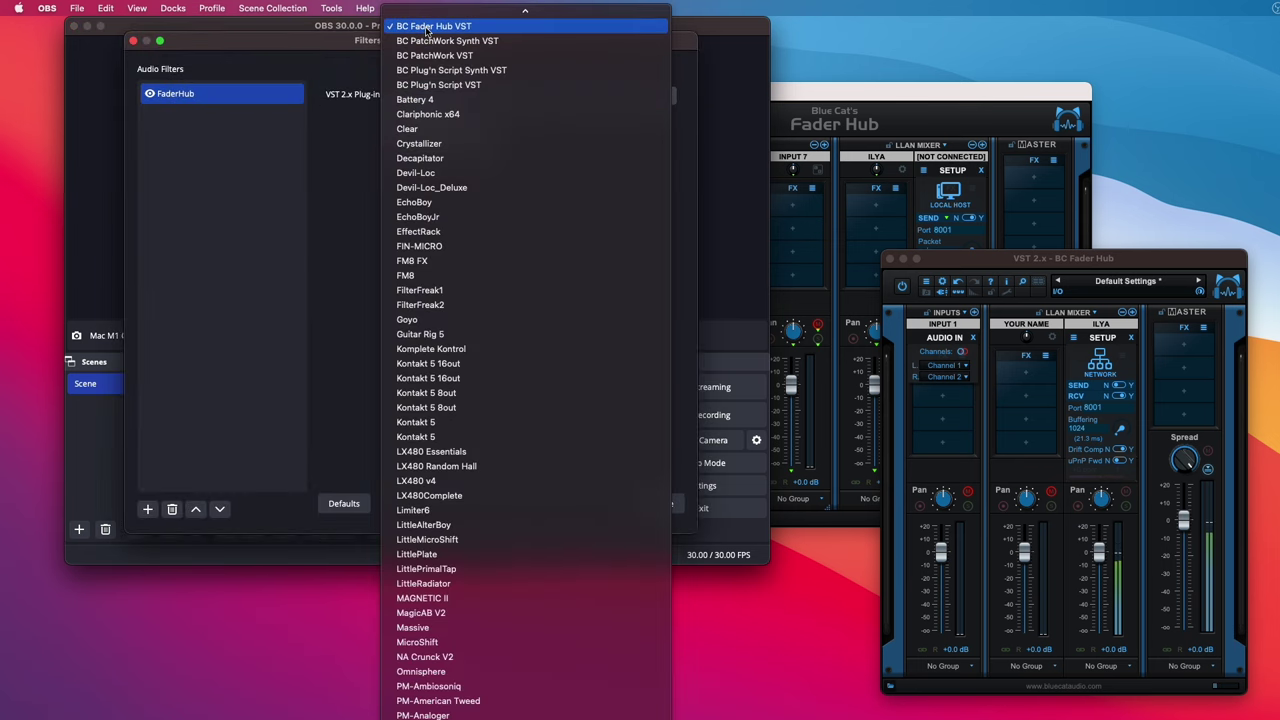
pyautogui.click(438, 27)
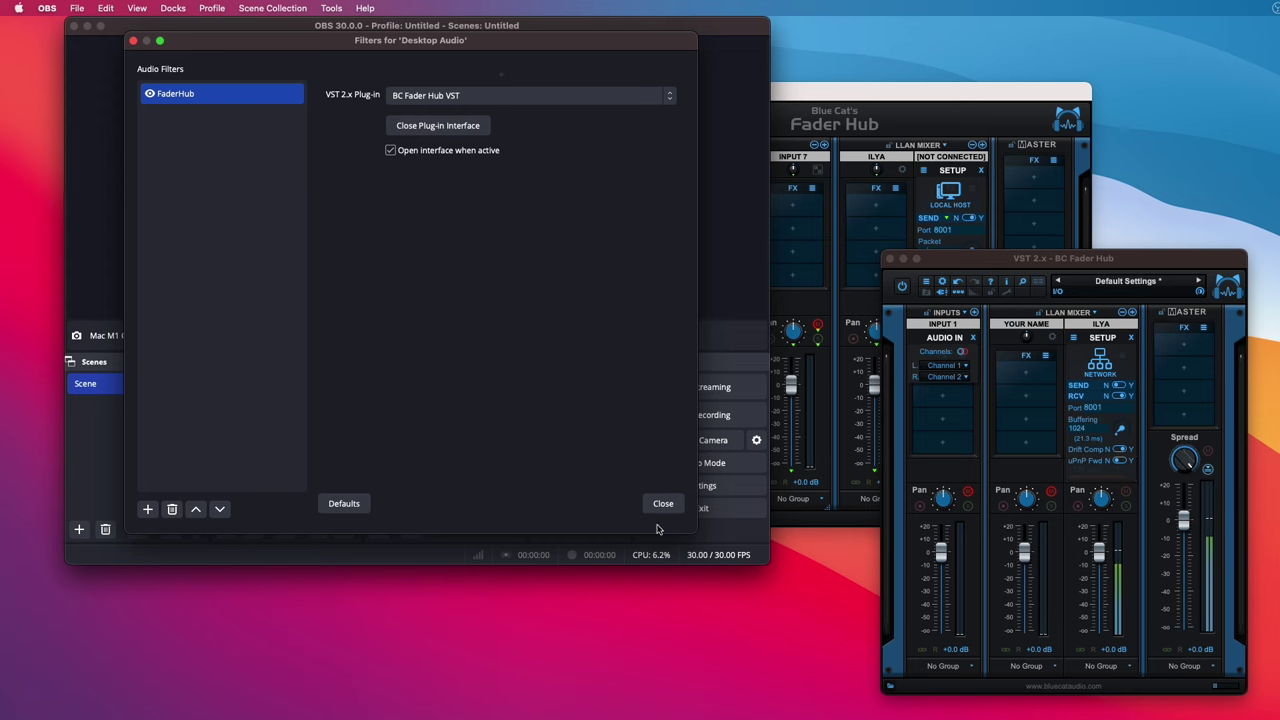
pyautogui.click(663, 503)
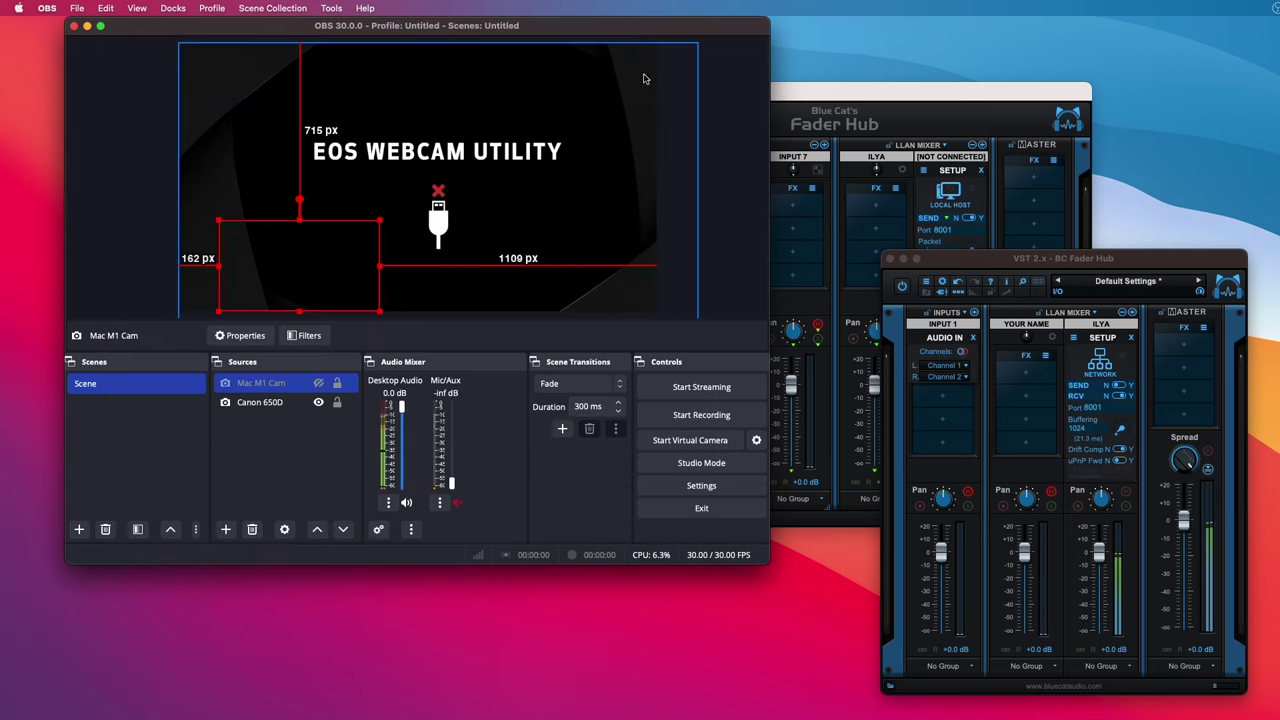
# Rearrange the OBS, standalone Fader Hub and VST Fader Hub windows so all three can be seen together.
pyautogui.moveTo(636, 25); pyautogui.dragTo(812, 357)
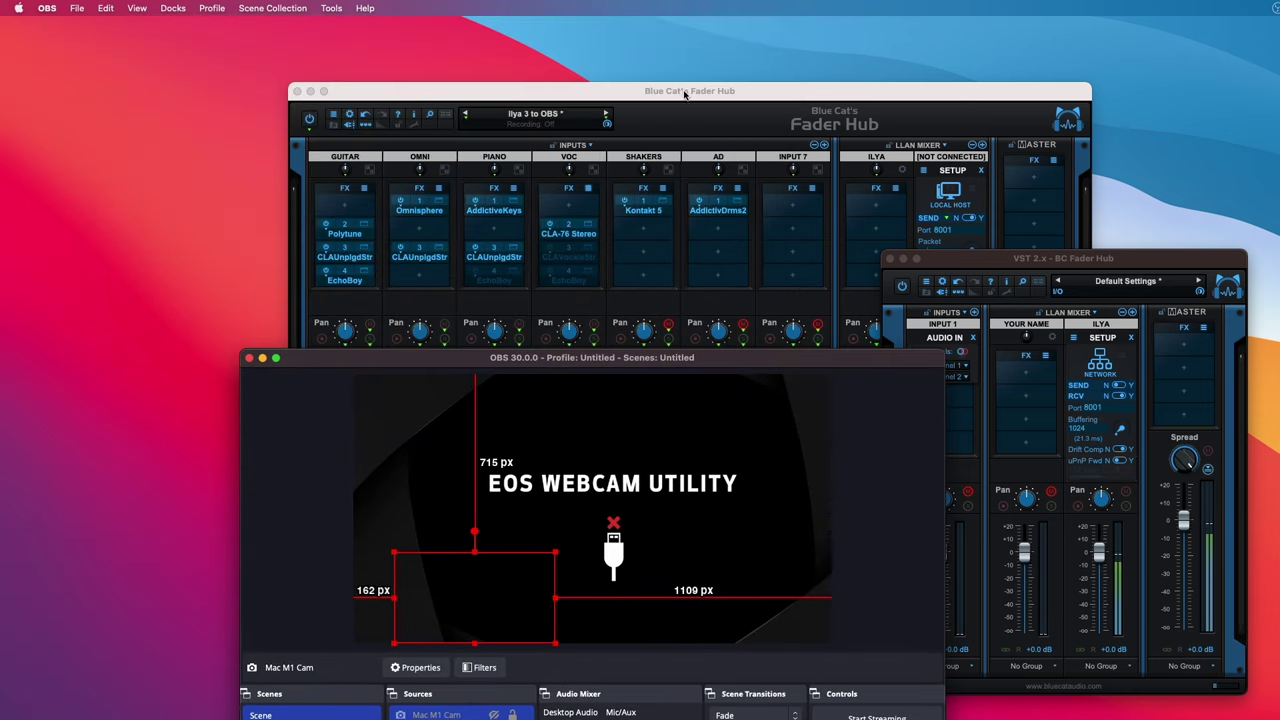
pyautogui.moveTo(685, 93); pyautogui.dragTo(437, 95)
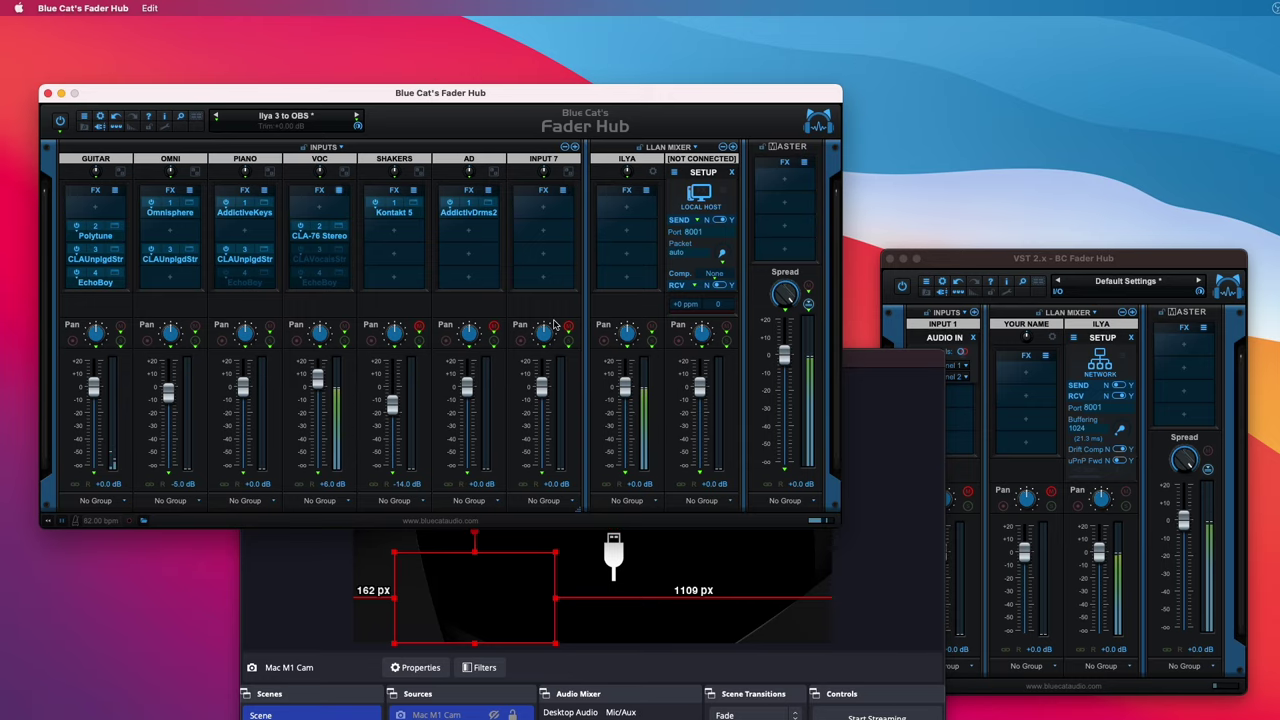
pyautogui.moveTo(967, 261); pyautogui.dragTo(980, 251)
pyautogui.click(889, 368)
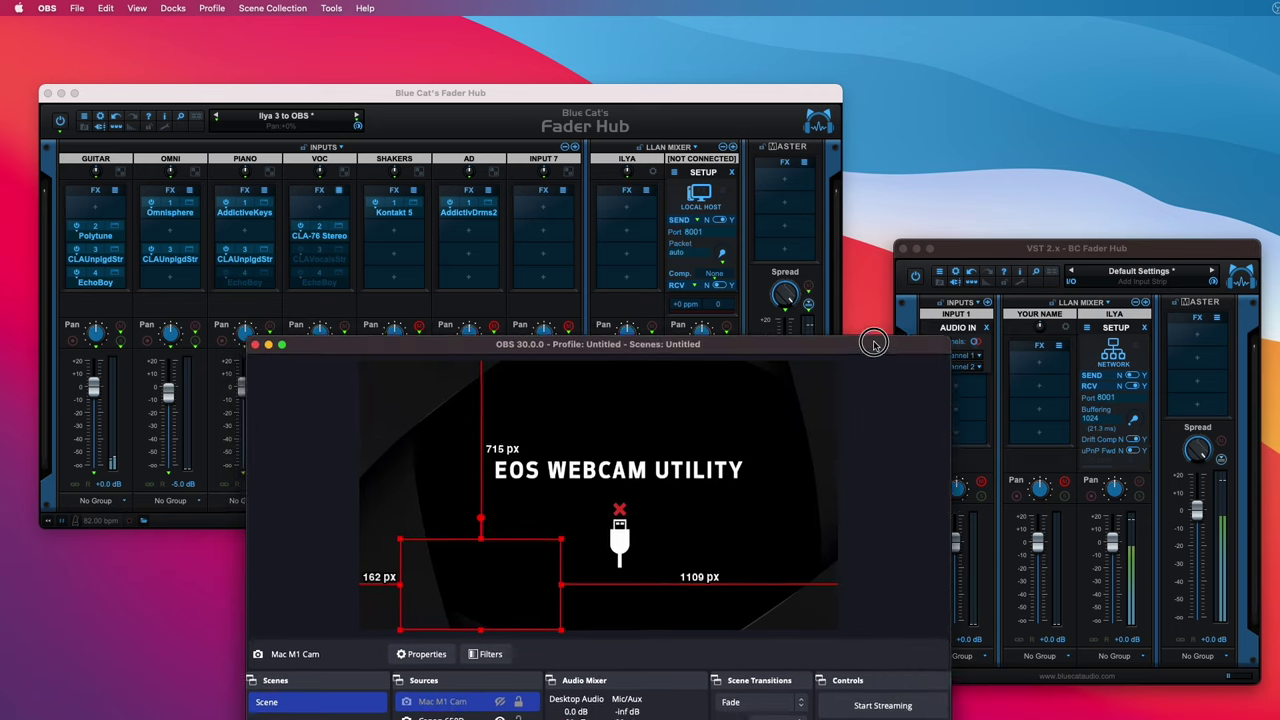
pyautogui.moveTo(768, 348); pyautogui.dragTo(768, 178)
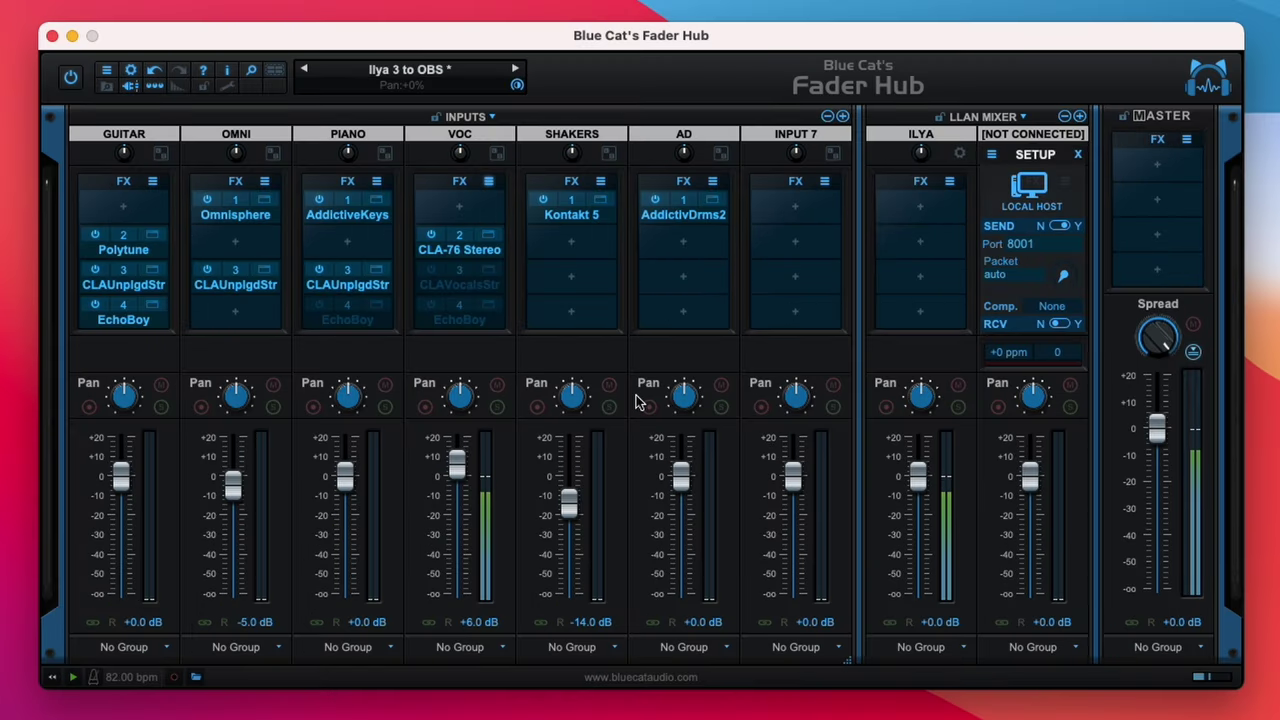
# Turn on the display of control settings for Fader Hub's mixer controls.
pyautogui.rightClick(107, 67)
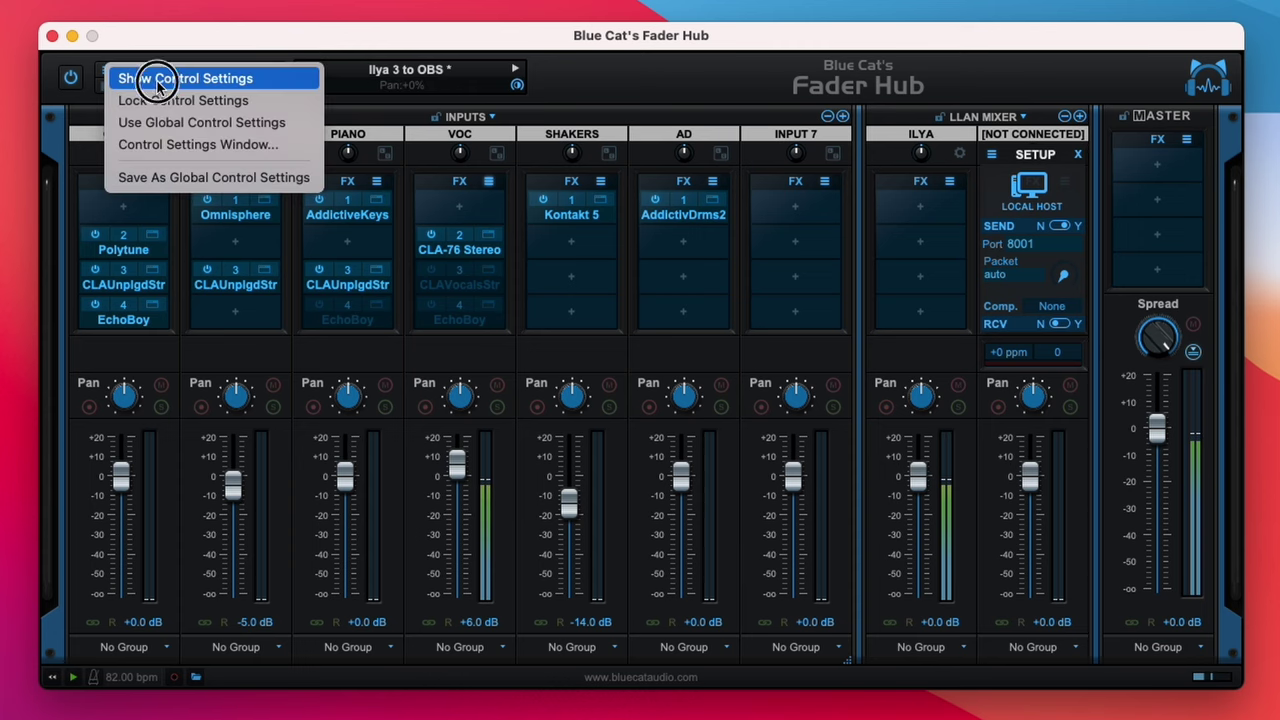
pyautogui.click(155, 80)
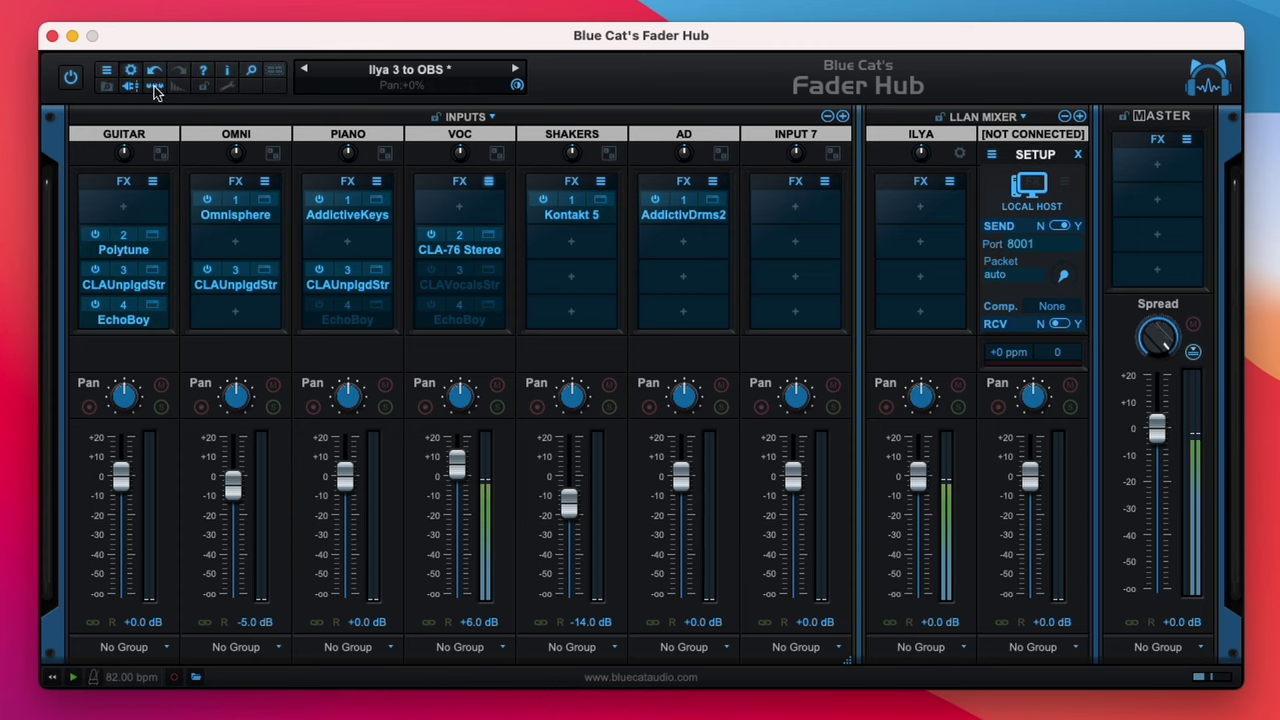
# Start MIDI Learn for a control on the Input 7 strip.
pyautogui.rightClick(828, 398)
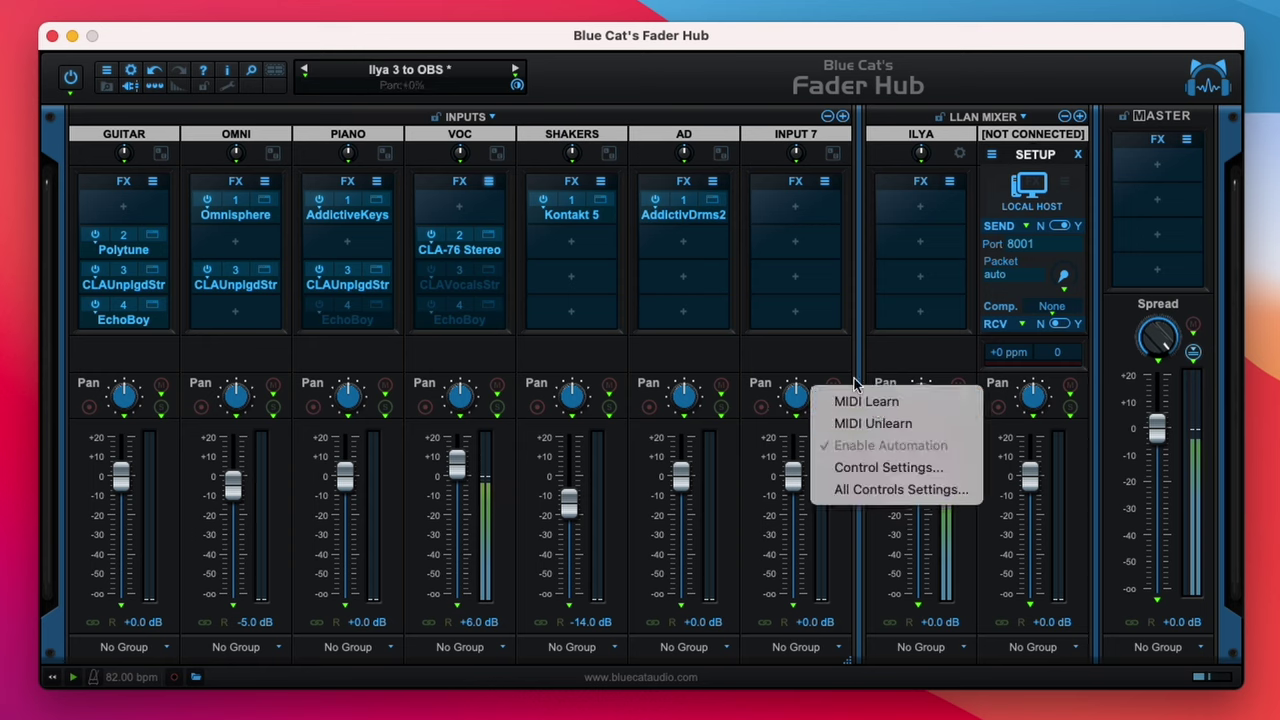
pyautogui.click(831, 401)
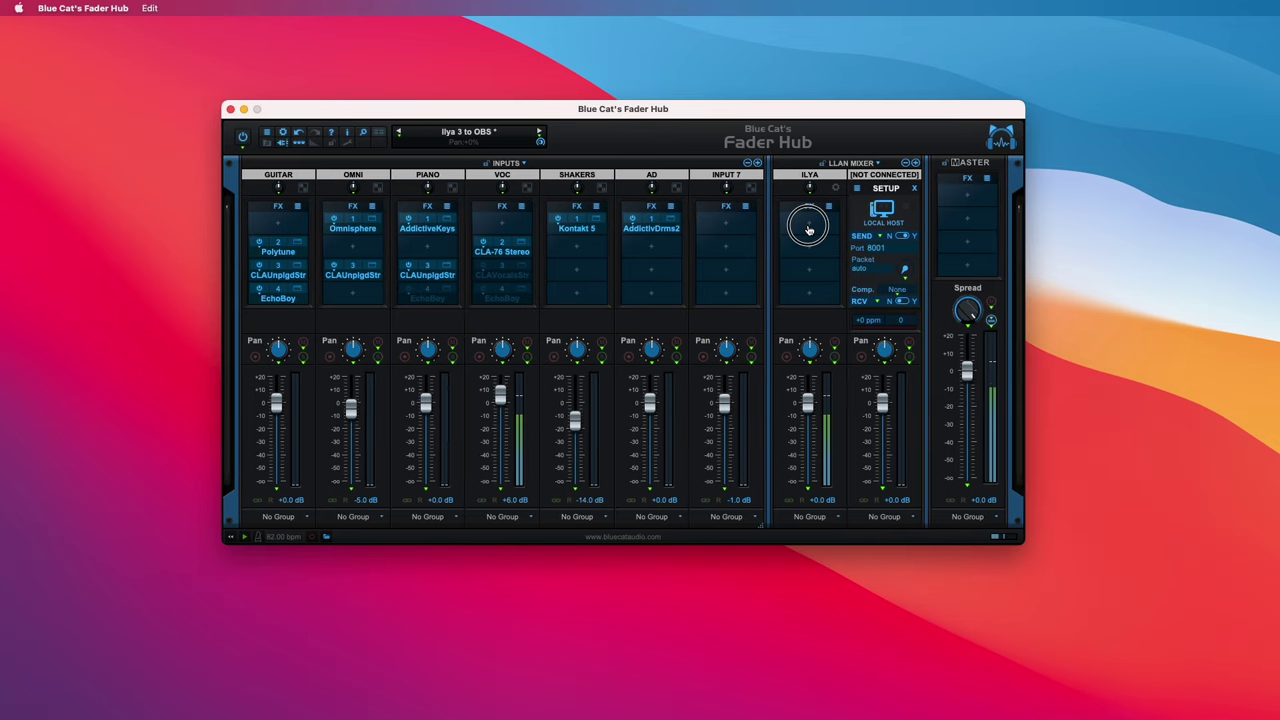
# Load BC Fader Hub VST.vst from the VST folder into the first effect slot of the first LLAN Mixer strip.
pyautogui.click(920, 206)
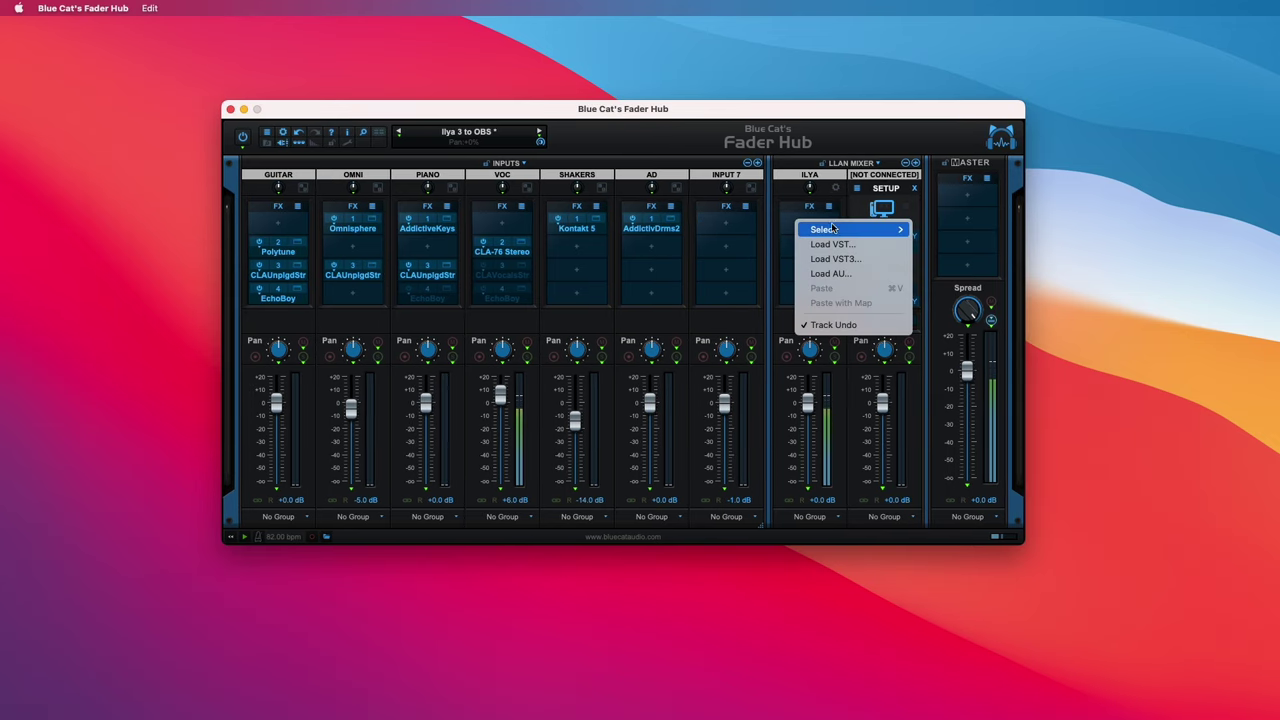
pyautogui.click(850, 244)
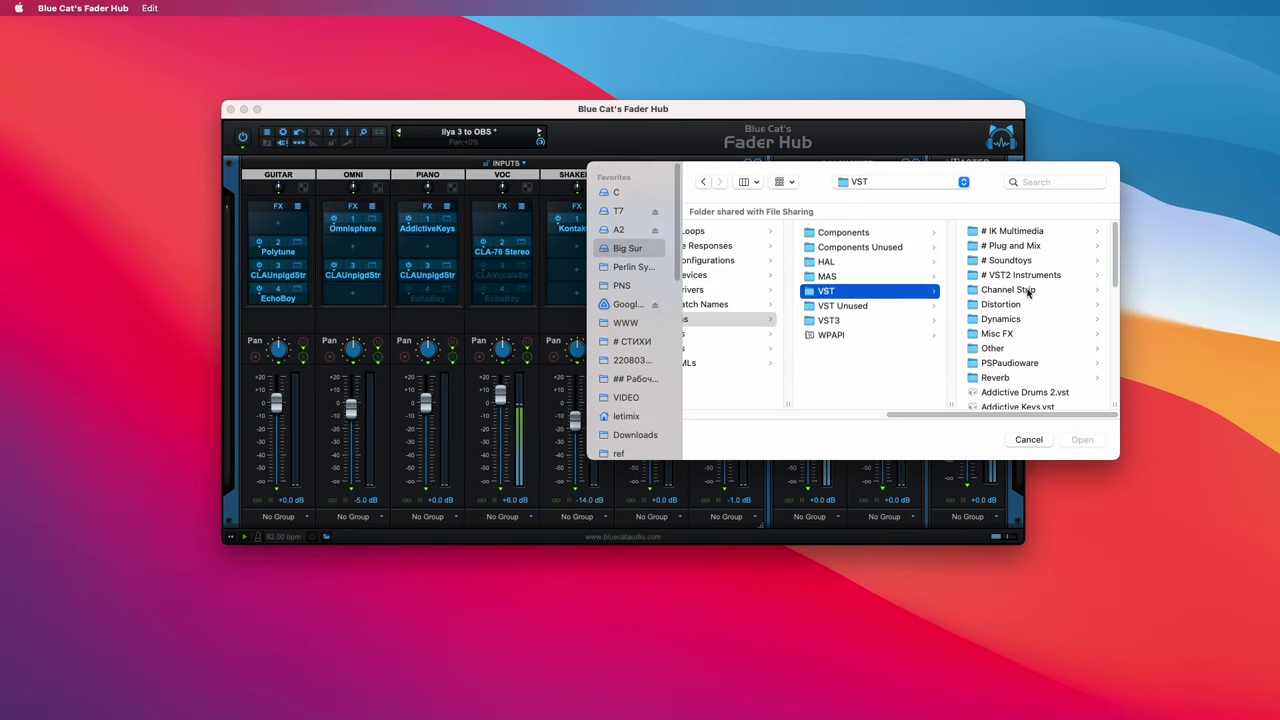
pyautogui.scroll(-10, 1027, 338)
pyautogui.scroll(5, 1036, 328)
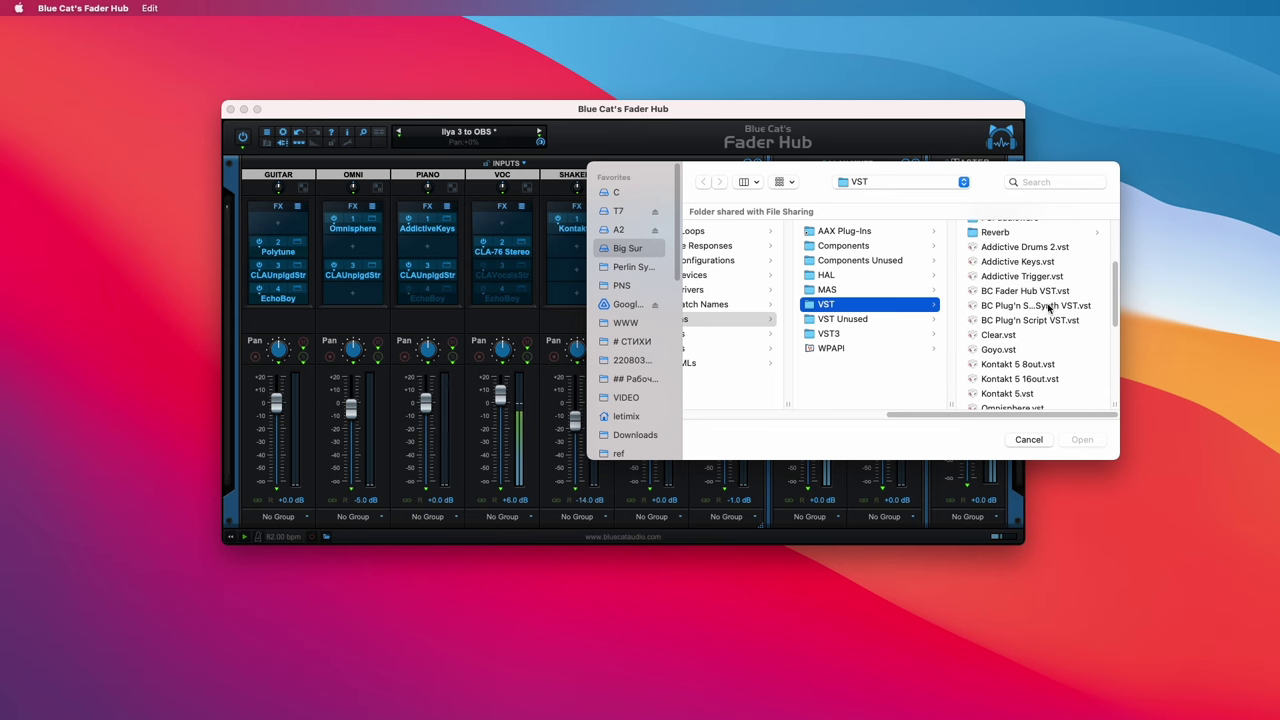
pyautogui.doubleClick(1025, 290)
# Place the main mixer and the nested BC Fader Hub window side by side.
pyautogui.moveTo(1114, 134); pyautogui.dragTo(1005, 206)
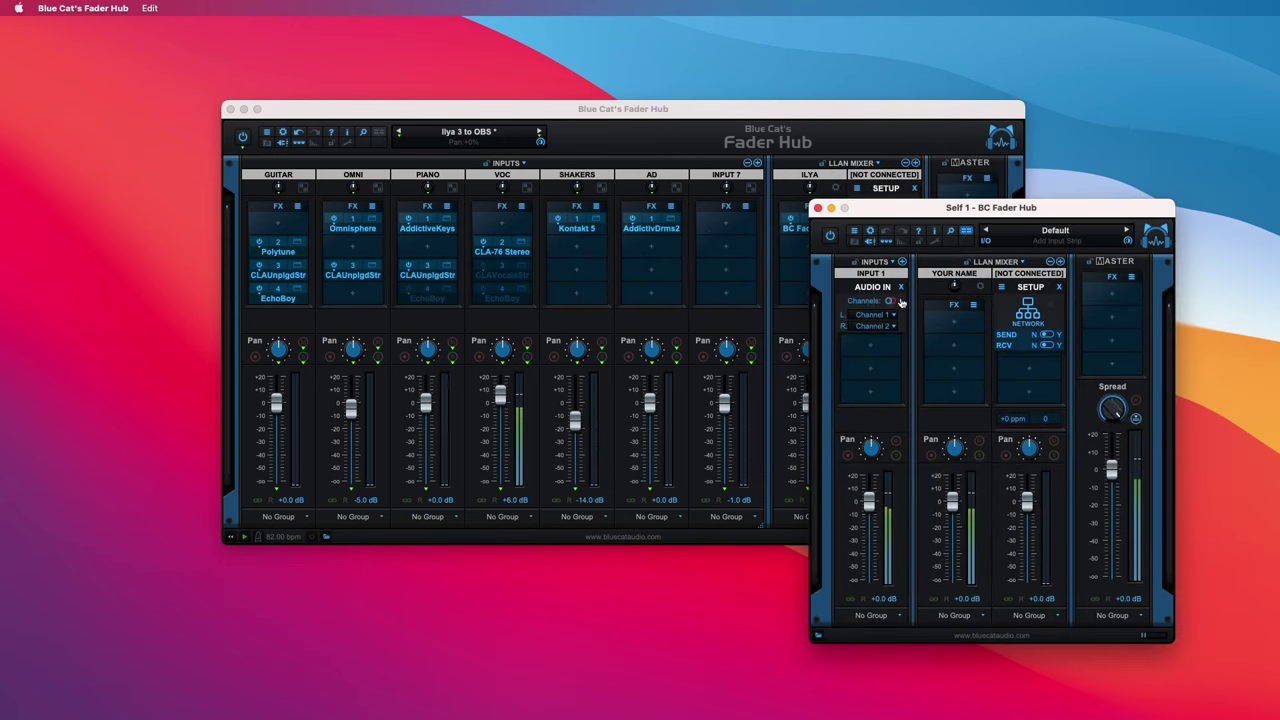
pyautogui.moveTo(735, 108); pyautogui.dragTo(443, 89)
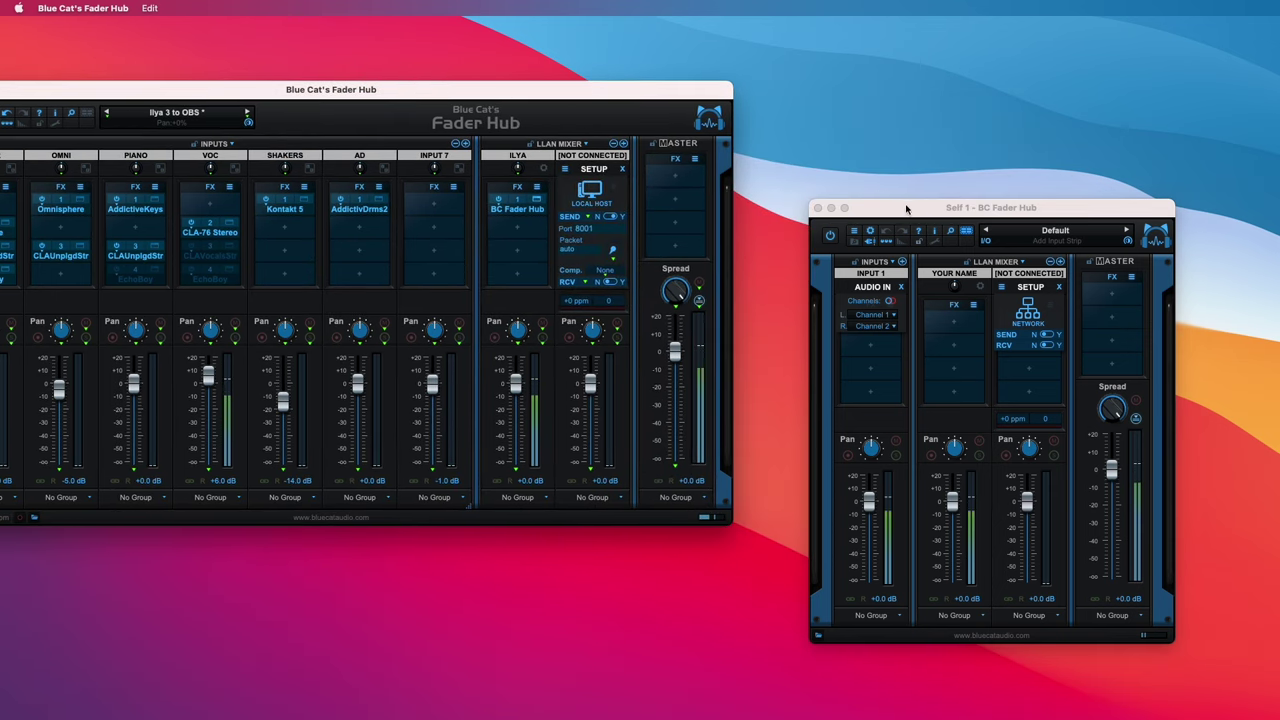
pyautogui.moveTo(906, 208); pyautogui.dragTo(853, 179)
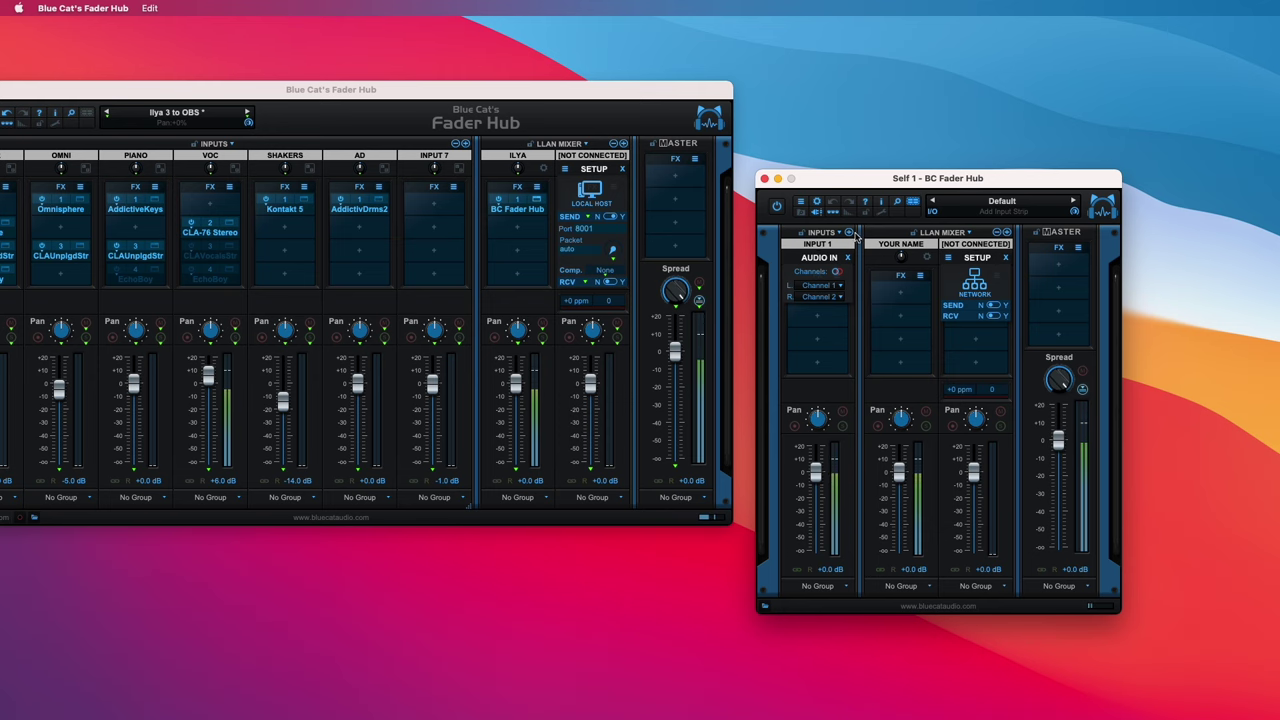
# Set the nested Fader Hub to 8 input strips and the main mixer's first LLAN Mixer strip level to -28.0 dB.
pyautogui.click(948, 234)
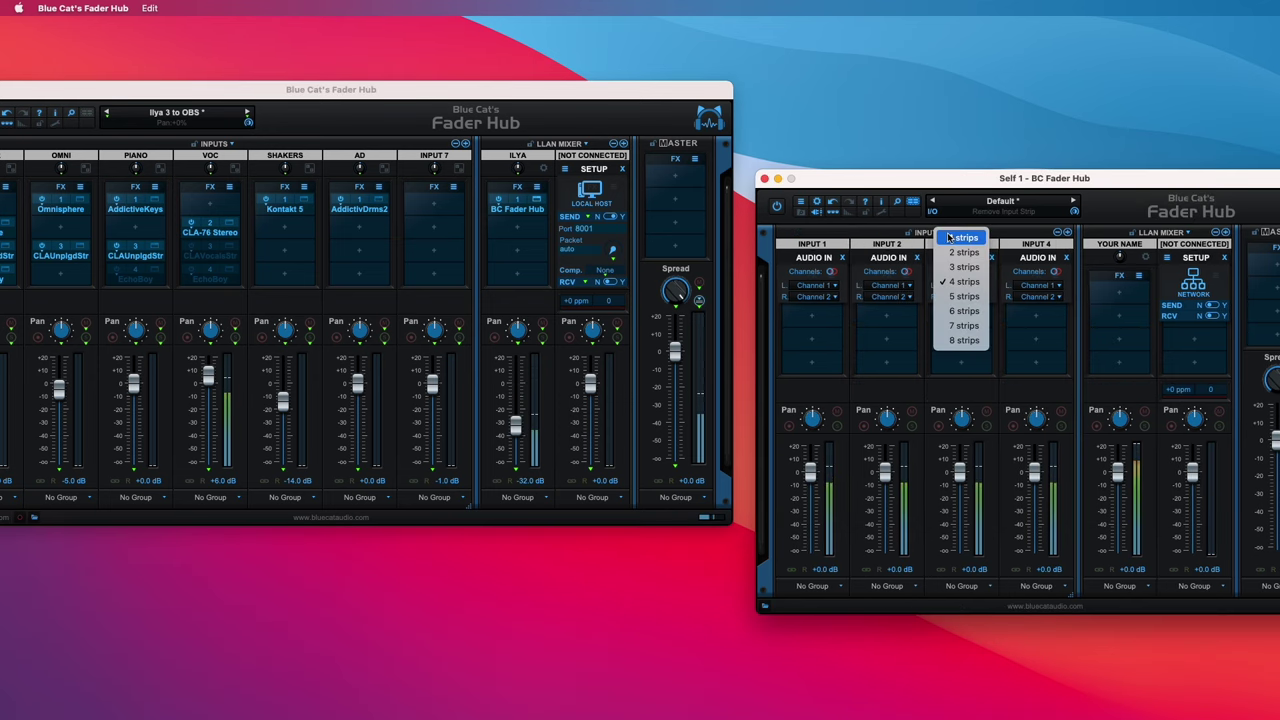
pyautogui.click(964, 340)
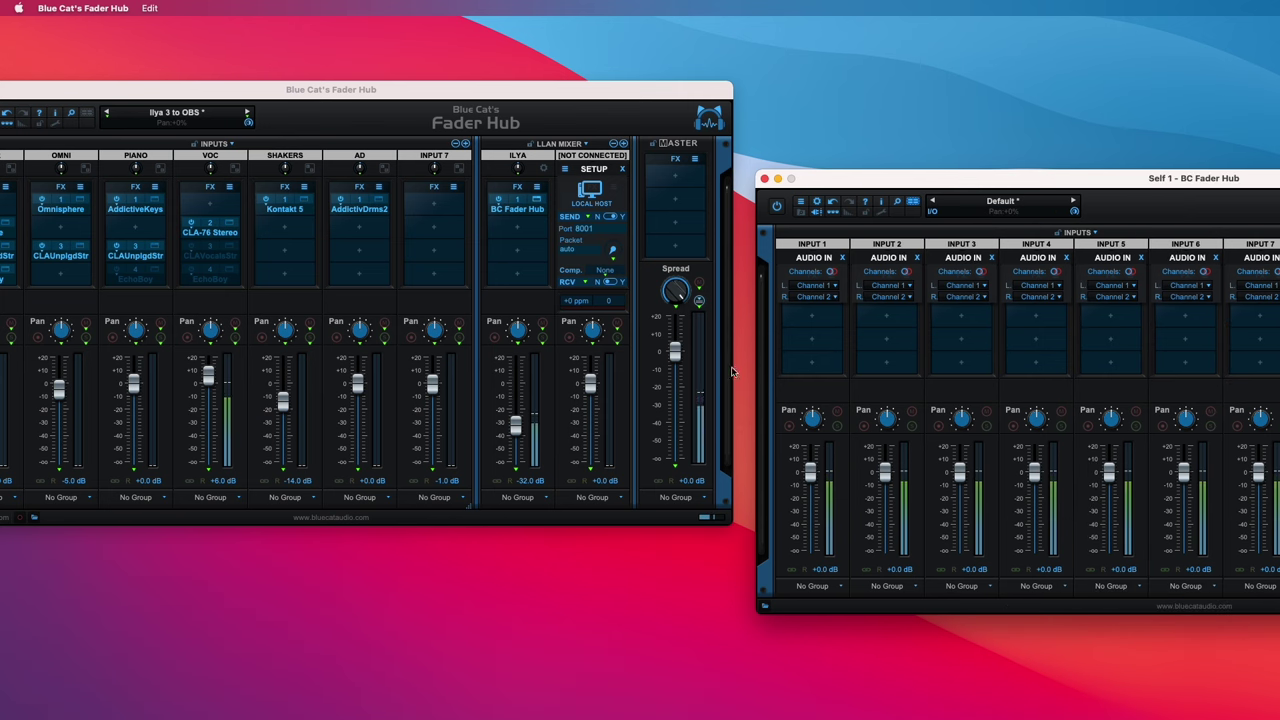
pyautogui.moveTo(510, 425); pyautogui.dragTo(515, 420)
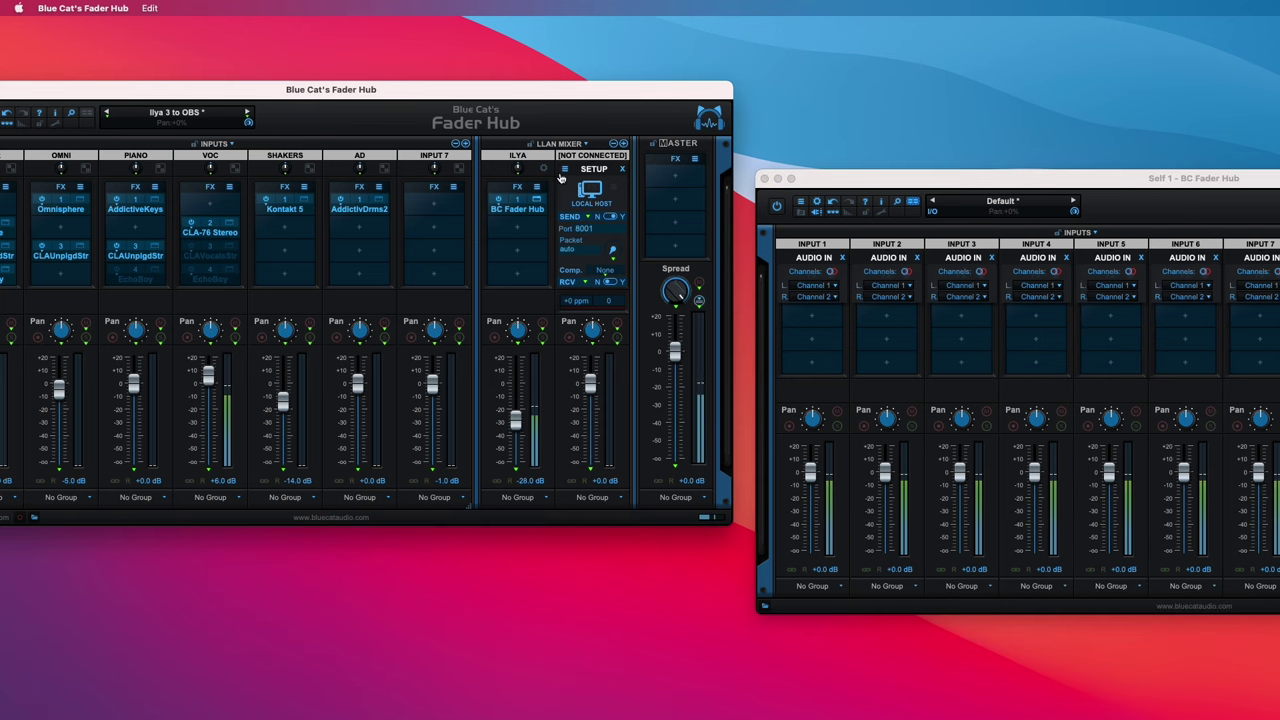
# Duplicate the nested BC Fader Hub into the strip's second effect slot, move the copy's window aside and close both plug-in windows.
pyautogui.moveTo(520, 208); pyautogui.dragTo(537, 234)
pyautogui.moveTo(923, 200); pyautogui.dragTo(952, 278)
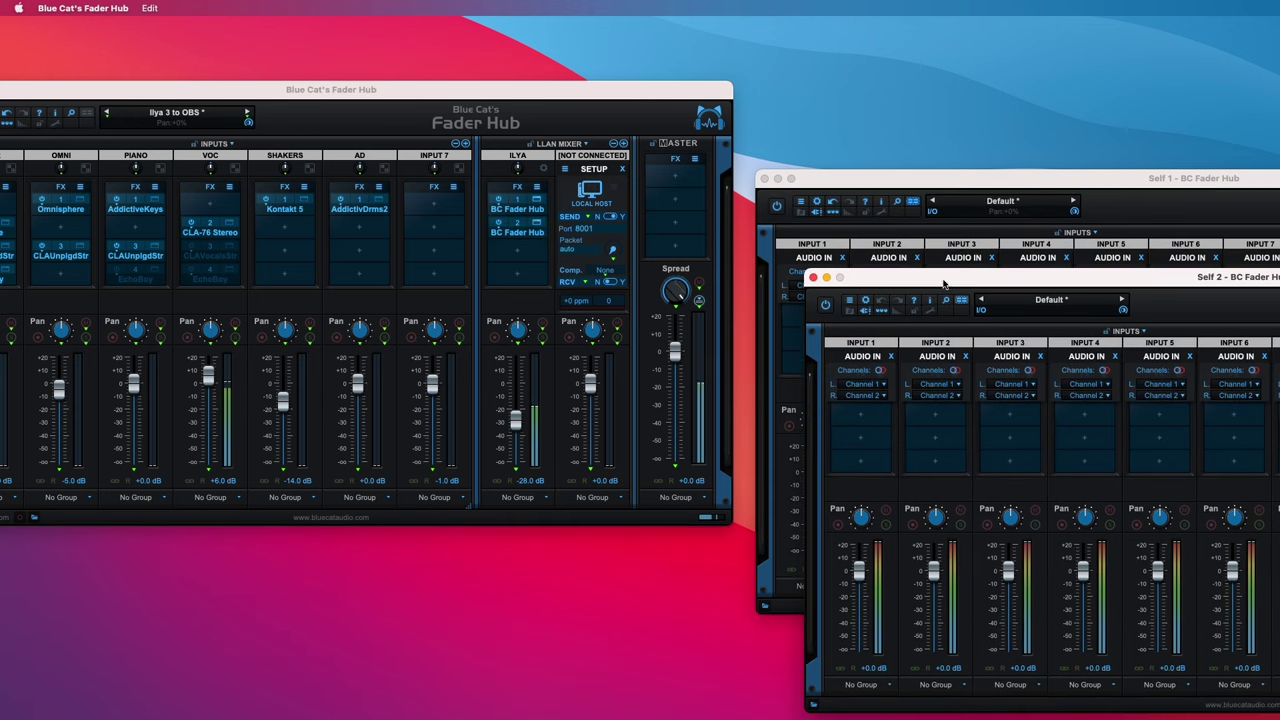
pyautogui.click(814, 277)
pyautogui.click(764, 178)
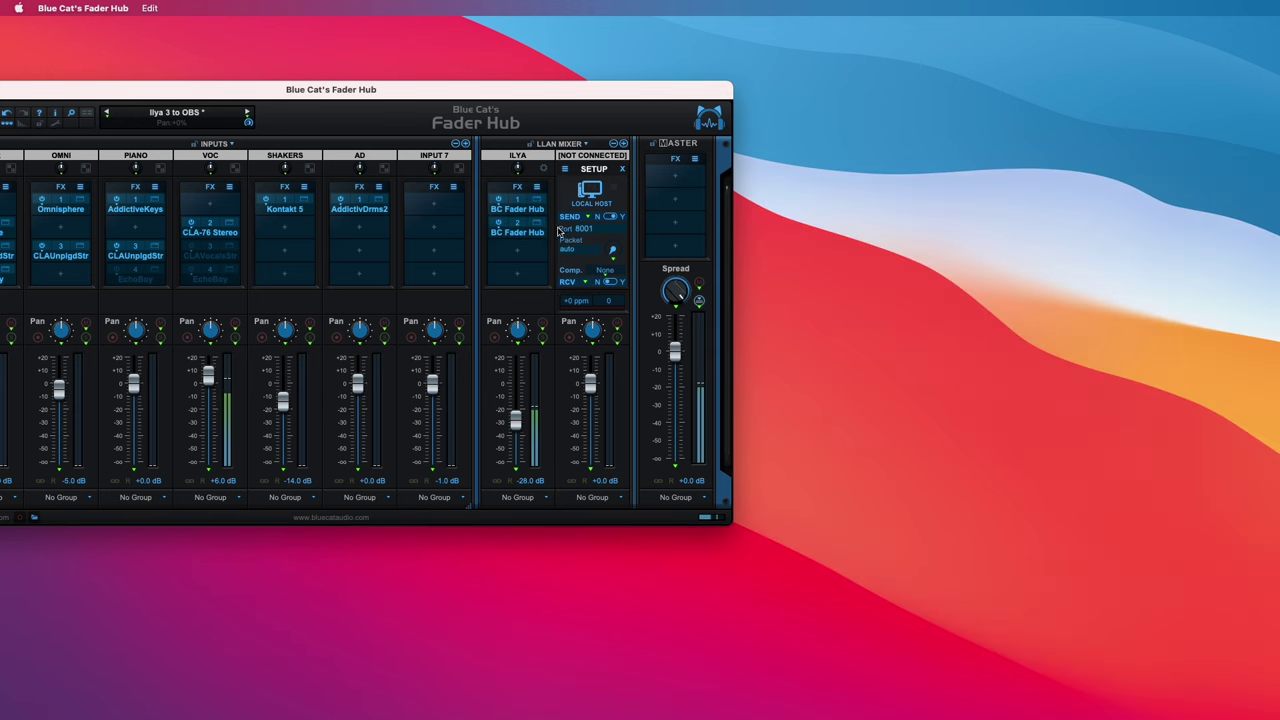
# Remove both BC Fader Hub plug-ins from the first LLAN Mixer strip and set its level to 0.0 dB.
pyautogui.rightClick(533, 236)
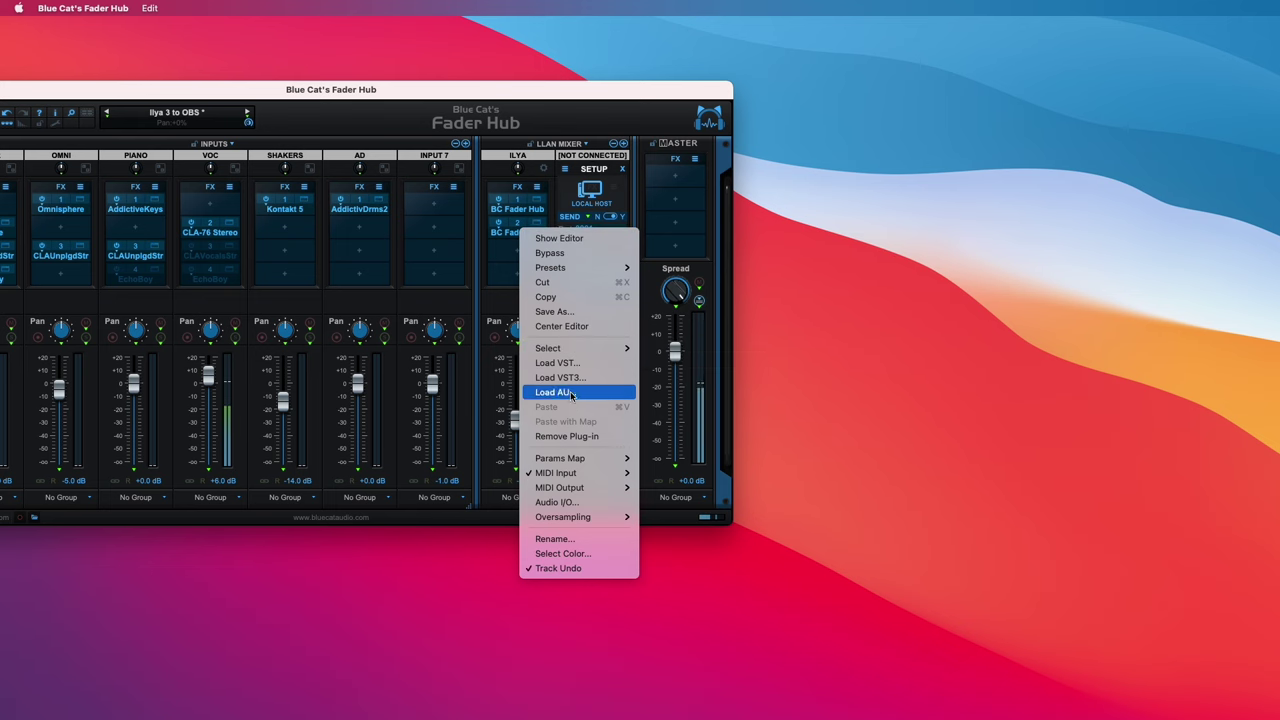
pyautogui.click(565, 436)
pyautogui.rightClick(526, 214)
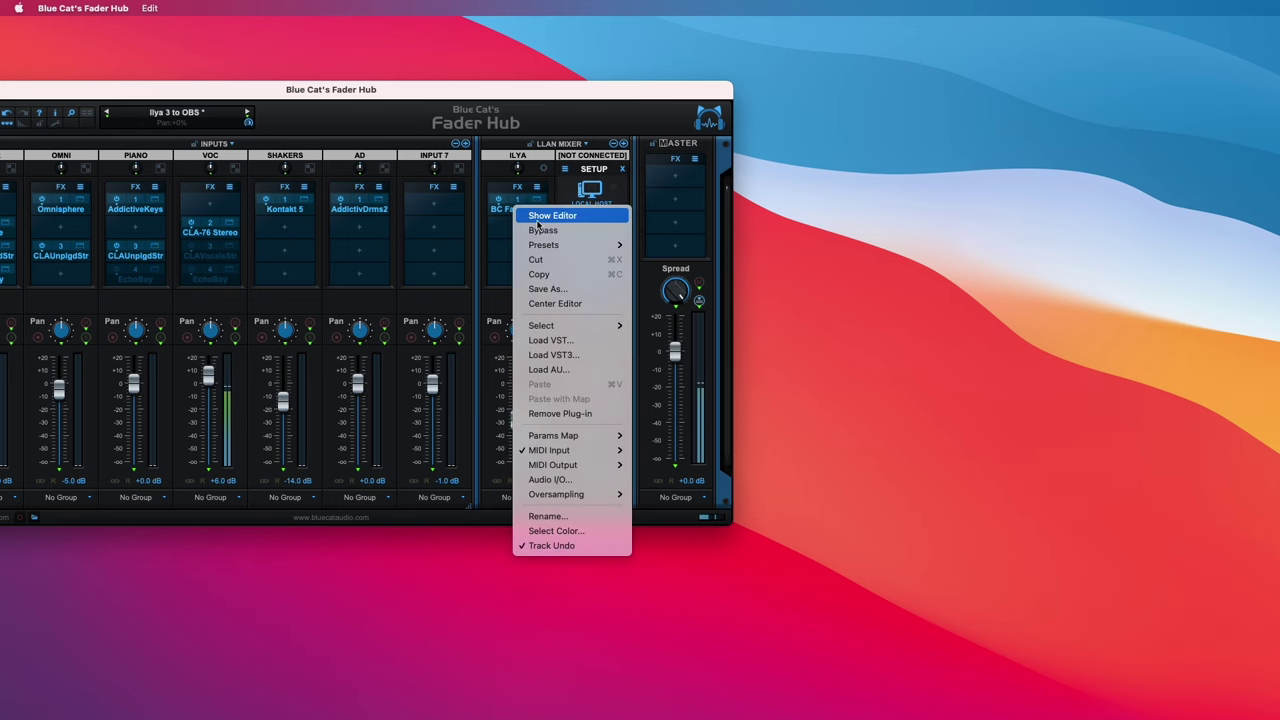
pyautogui.click(560, 413)
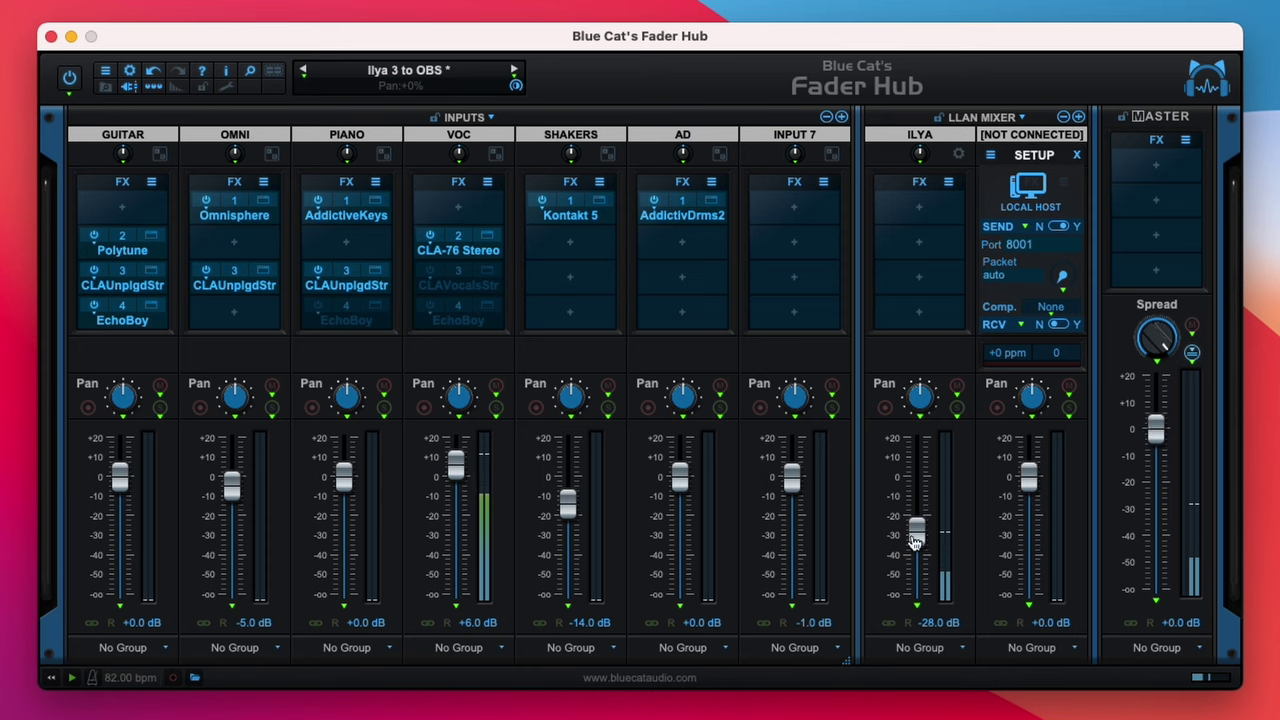
pyautogui.moveTo(517, 423); pyautogui.dragTo(517, 384)
pyautogui.moveTo(920, 482); pyautogui.dragTo(915, 468)
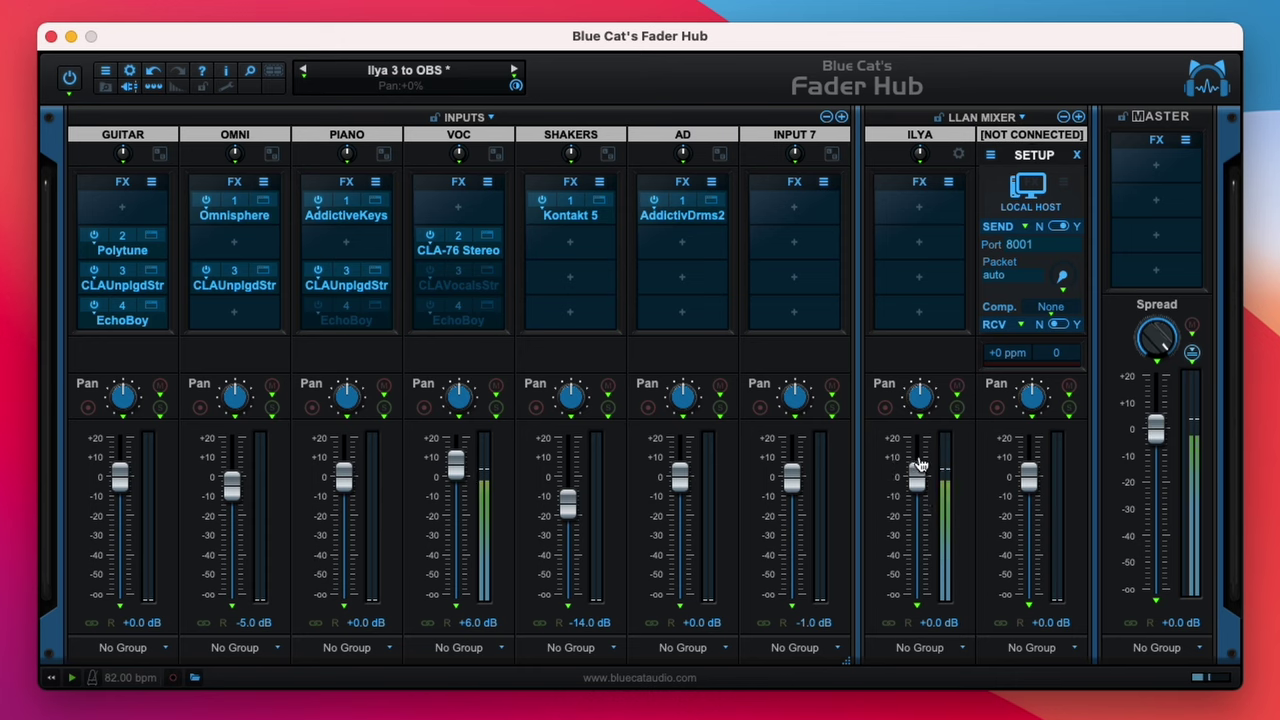
# Turn off the display of control settings for the mixer controls.
pyautogui.click(152, 86)
pyautogui.click(152, 86)
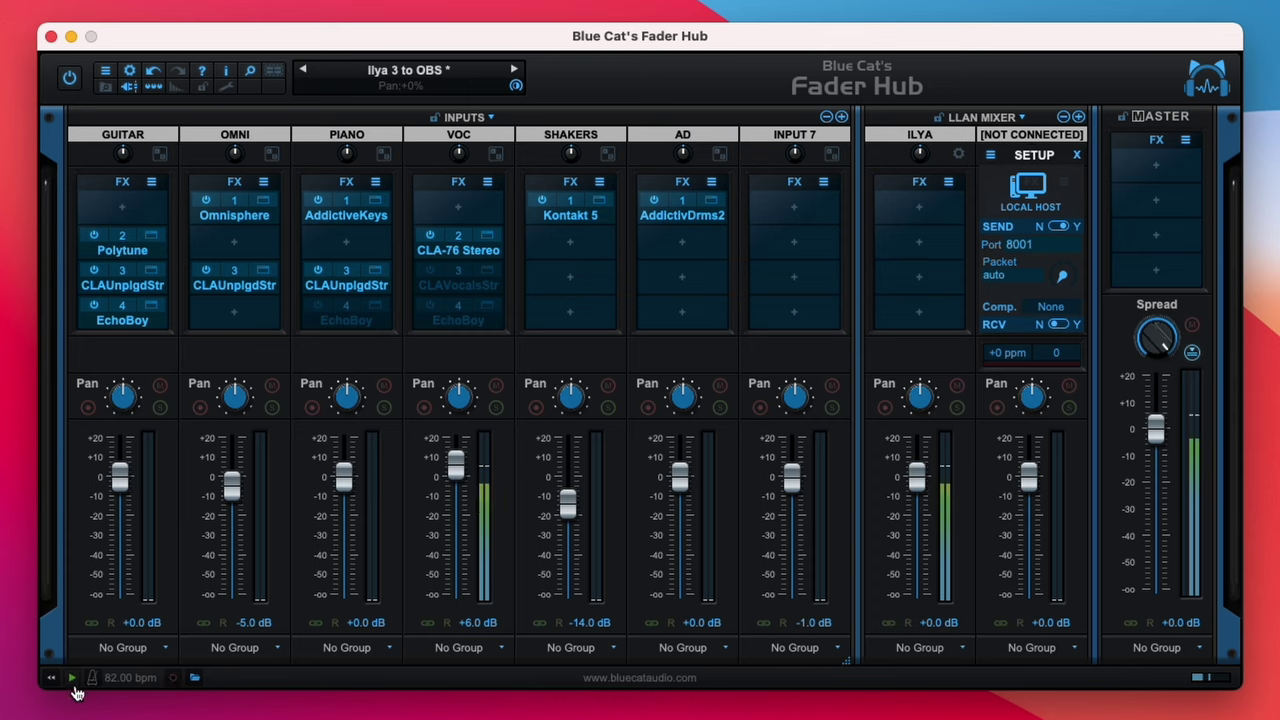